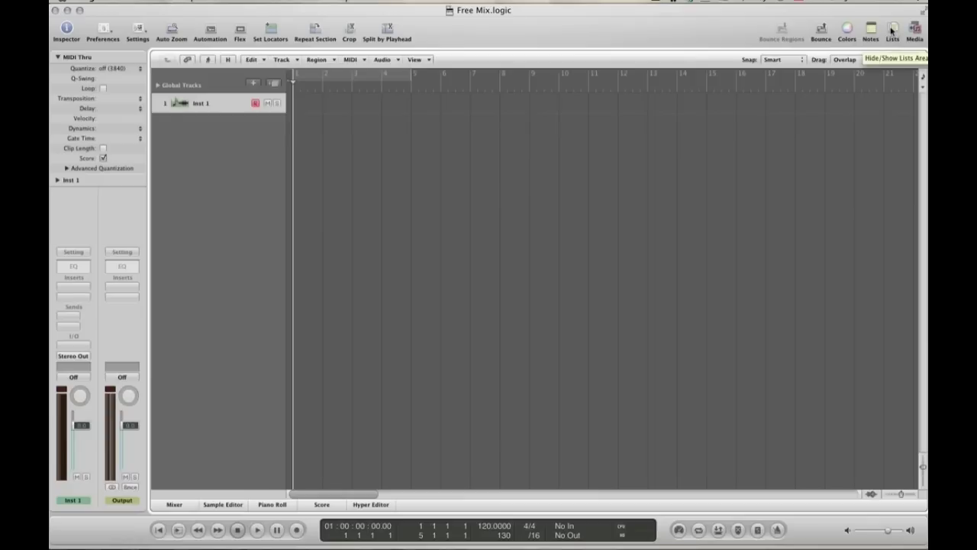
Import the audio files from guitar2.wav through second-vocal.wav in the Free Mix project's Audio Files folder into the audio bin.
left_click(914, 32)
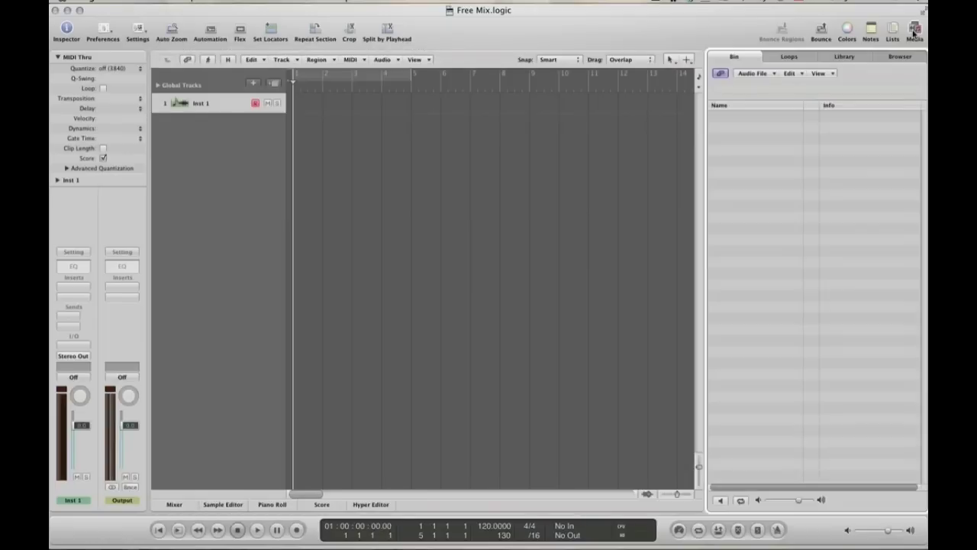
left_click(754, 74)
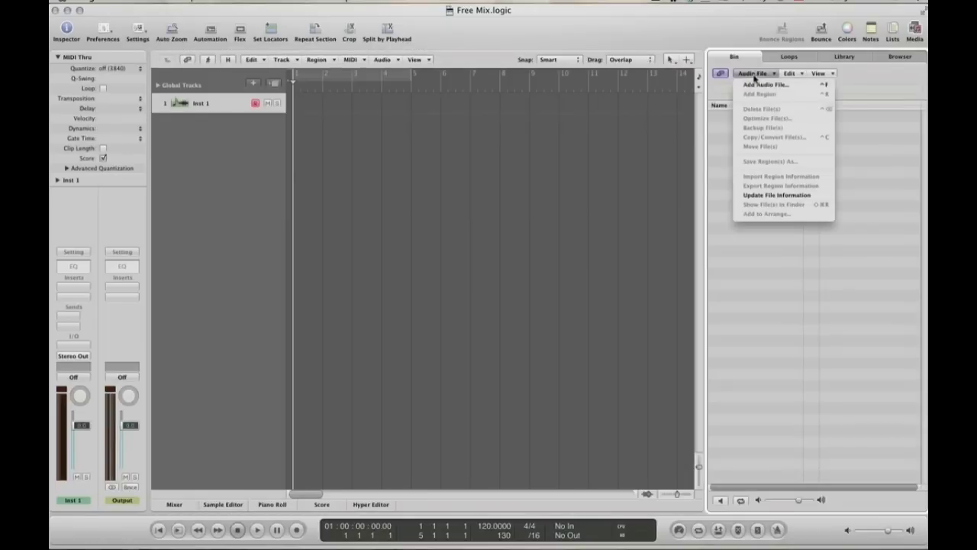
left_click(758, 86)
left_click(489, 98)
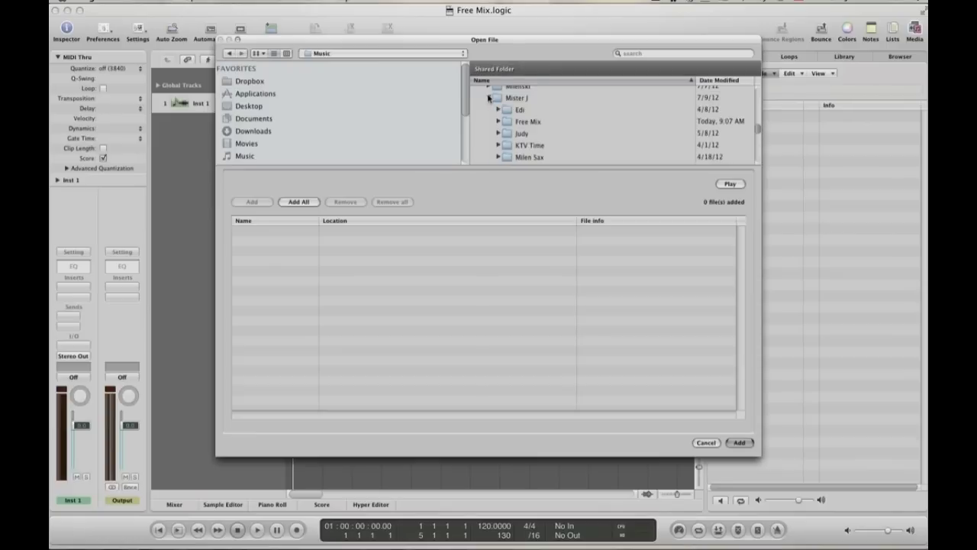
left_click(498, 122)
double_click(523, 133)
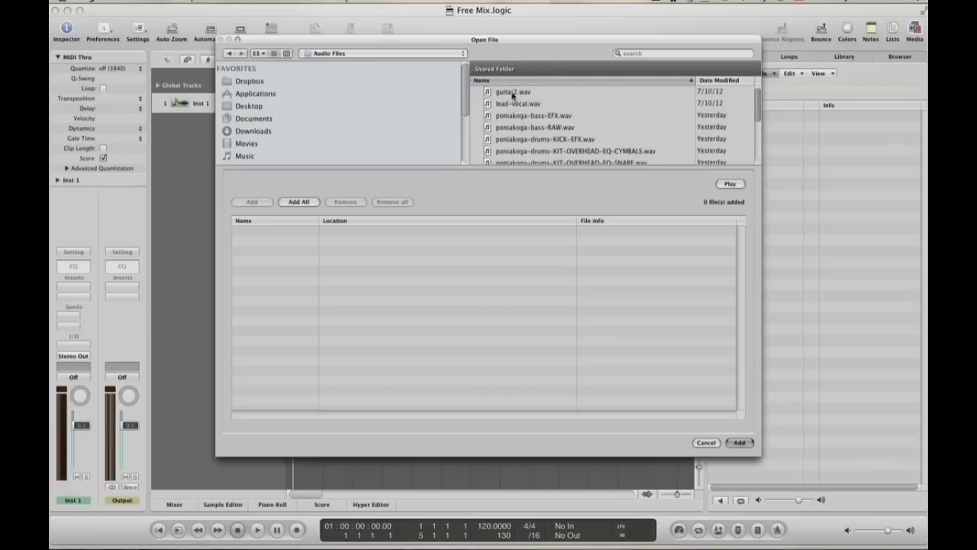
left_click(513, 92)
scroll(542, 123, "down", 5)
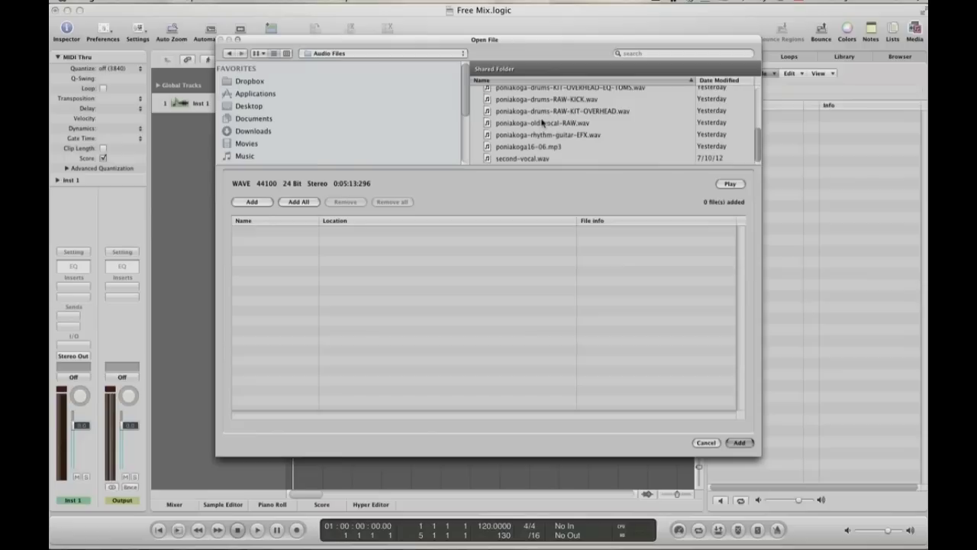
left_click(515, 158, "shift")
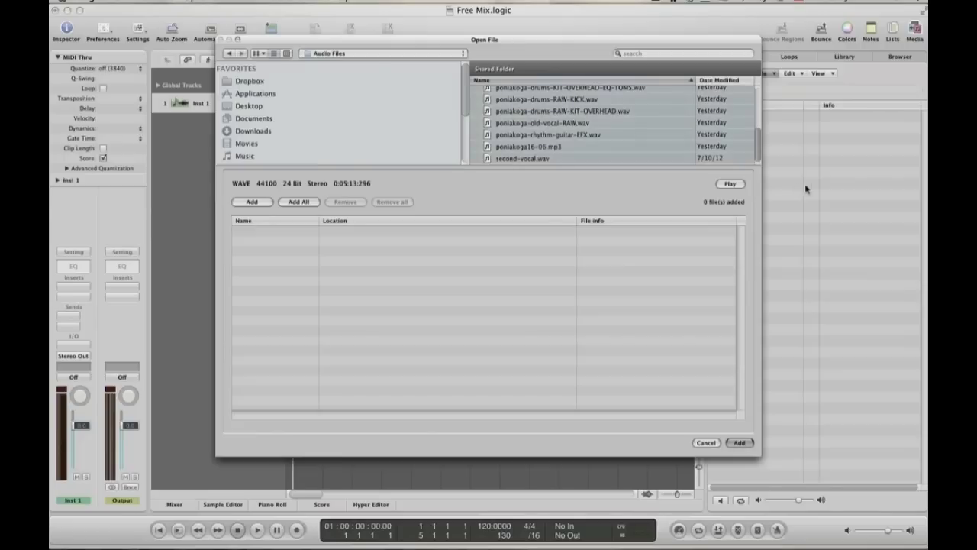
left_click(738, 442)
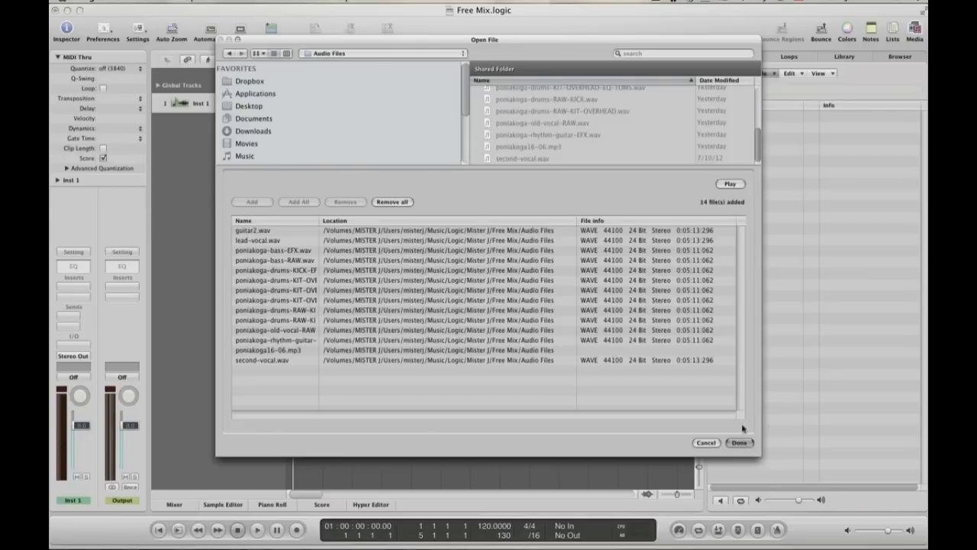
left_click(740, 443)
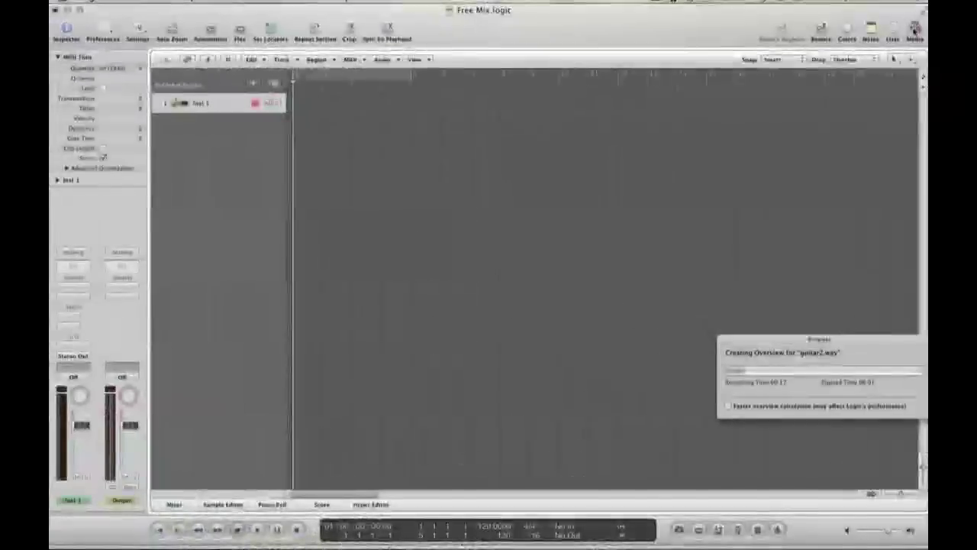
Place all the bin's audio files at bar 2 of the arrangement on new tracks, importing their tempo information.
left_click(914, 30)
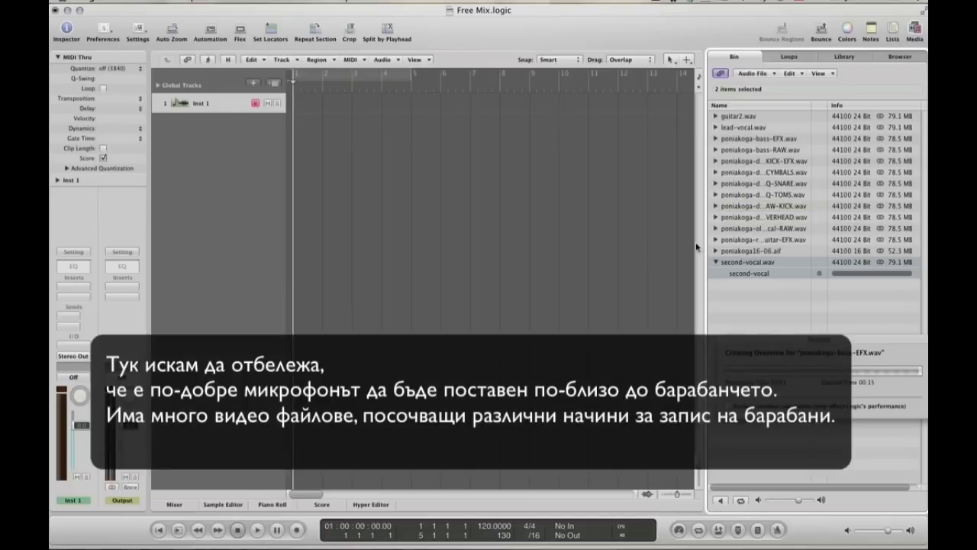
key("super+a")
left_click_drag(734, 119, 322, 108)
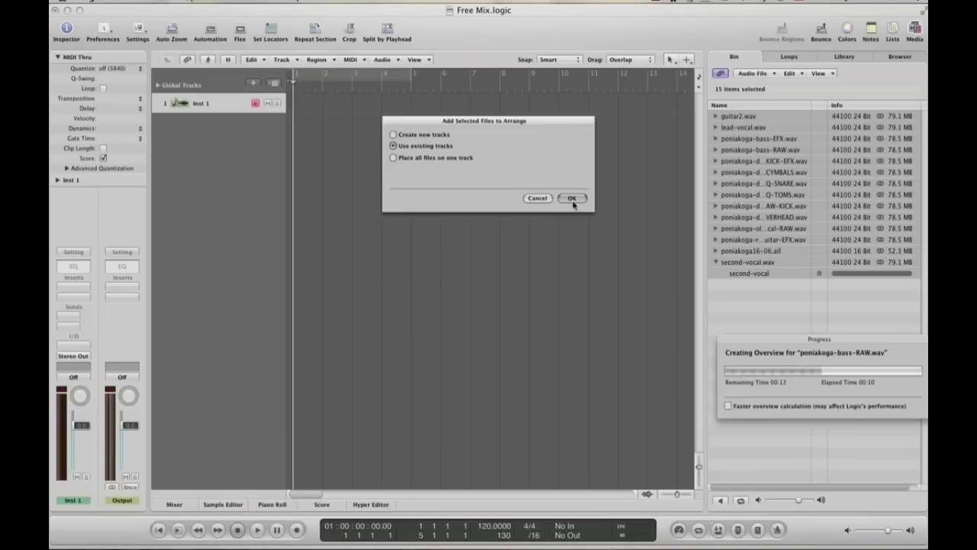
left_click(416, 135)
left_click(574, 198)
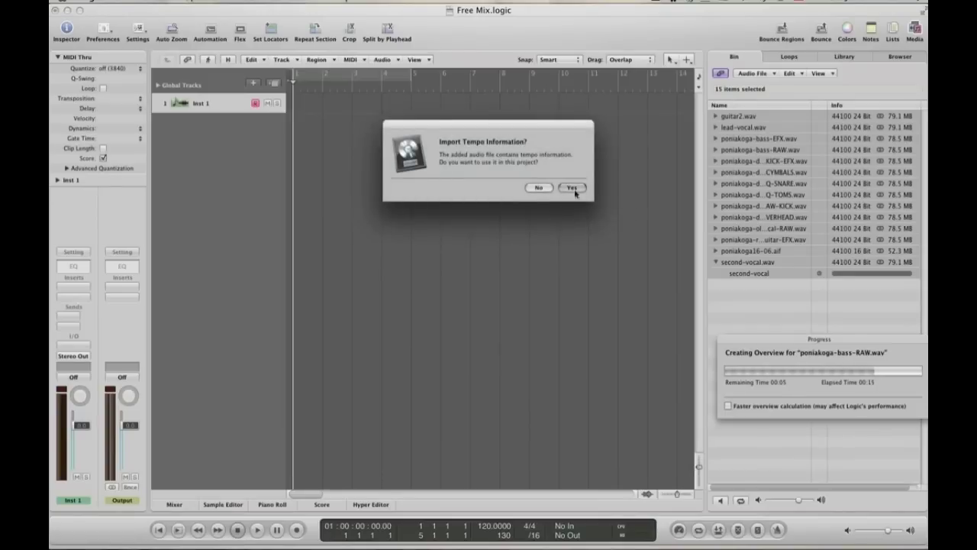
left_click(574, 189)
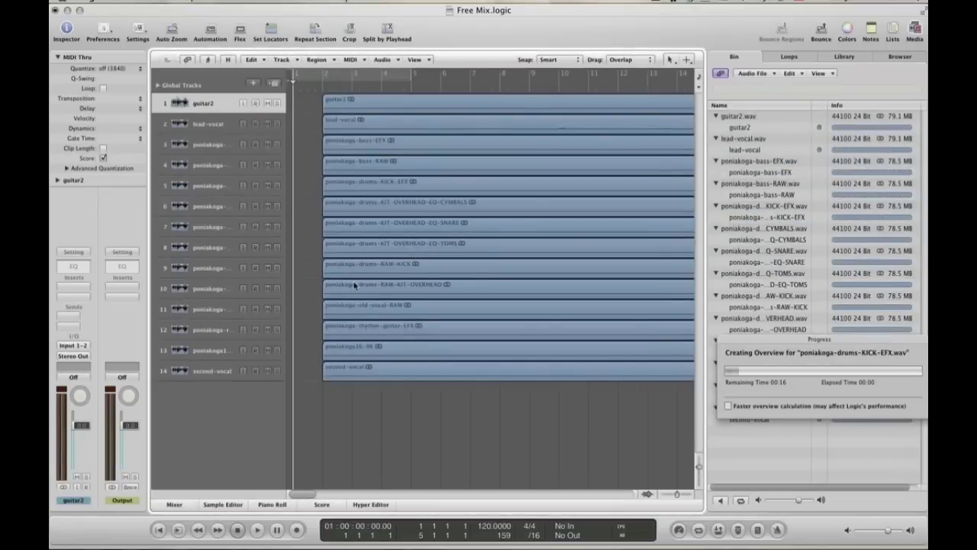
Widen the track headers and move the drums KICK-EFX, overhead CYMBALS and overhead TOMS tracks to the start of the track list.
left_click_drag(283, 277, 356, 266)
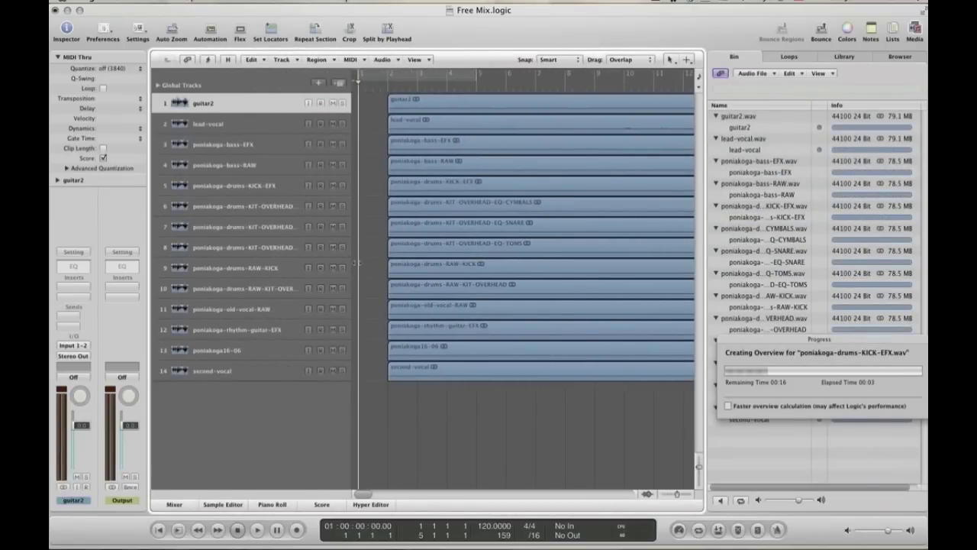
left_click(232, 167)
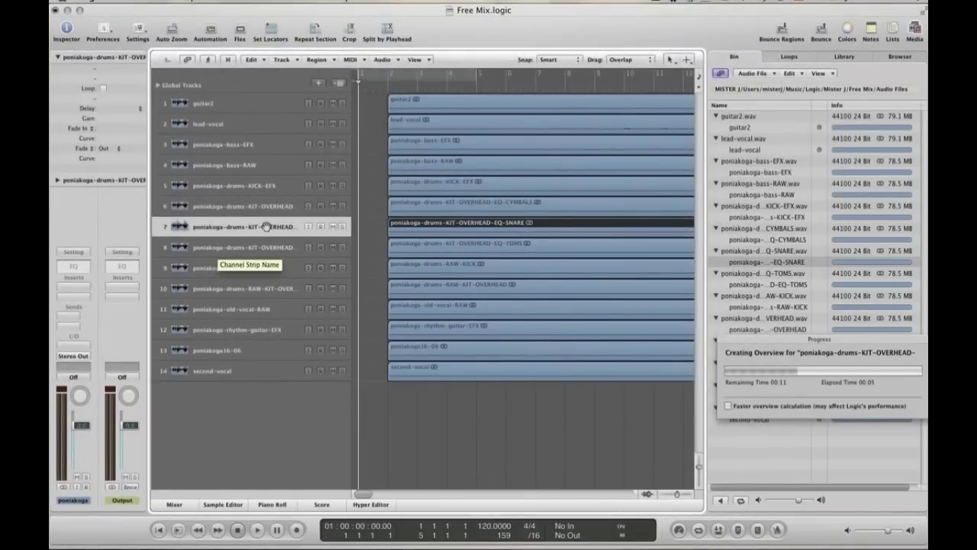
left_click_drag(224, 190, 242, 105)
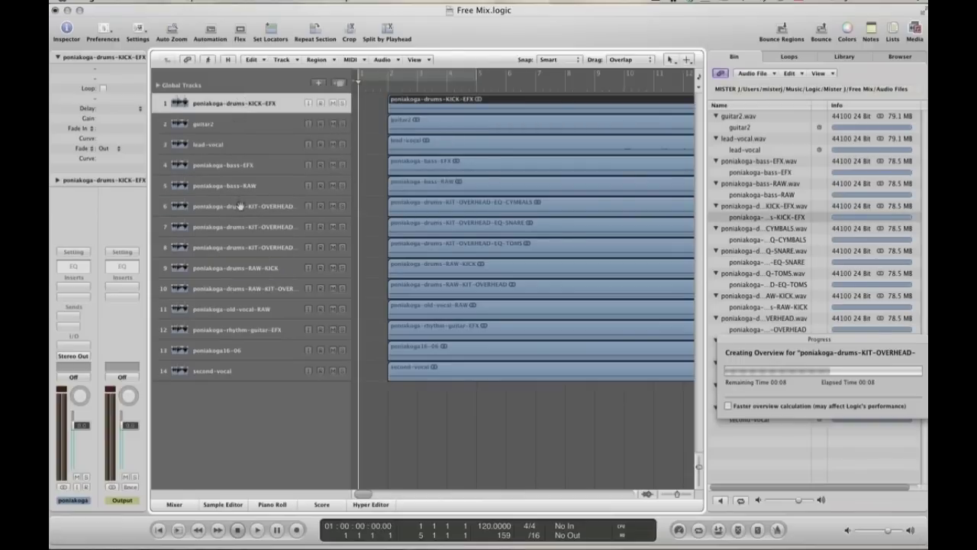
left_click(208, 212)
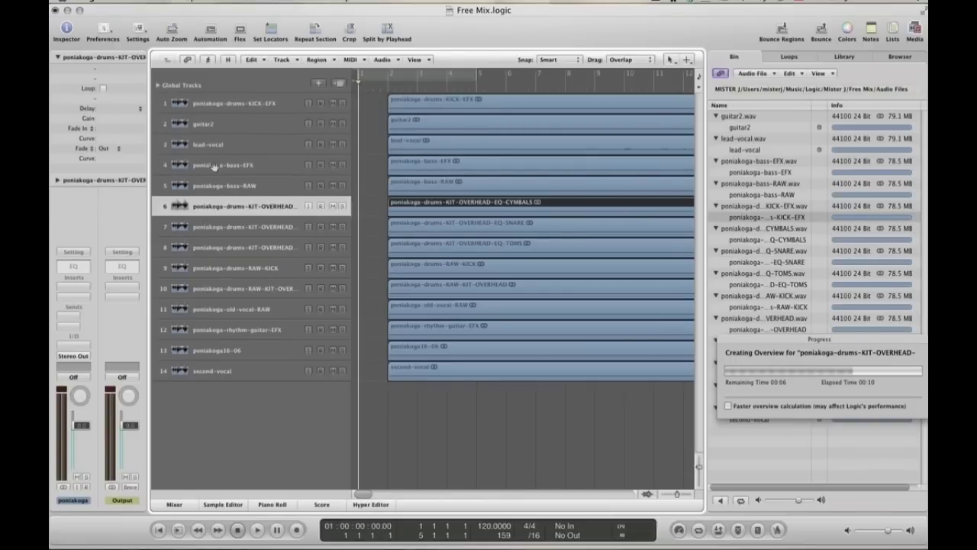
left_click_drag(214, 166, 219, 123)
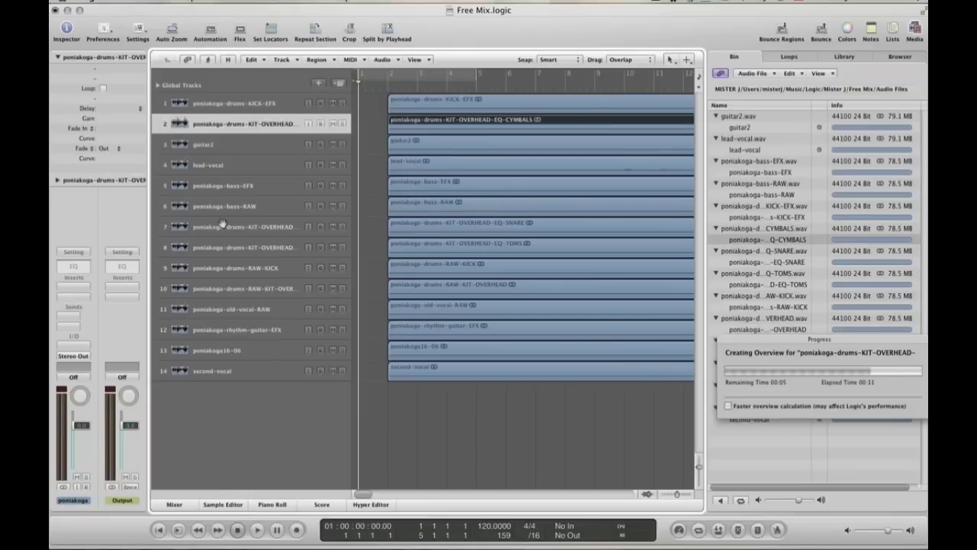
left_click(219, 248)
left_click_drag(220, 248, 228, 144)
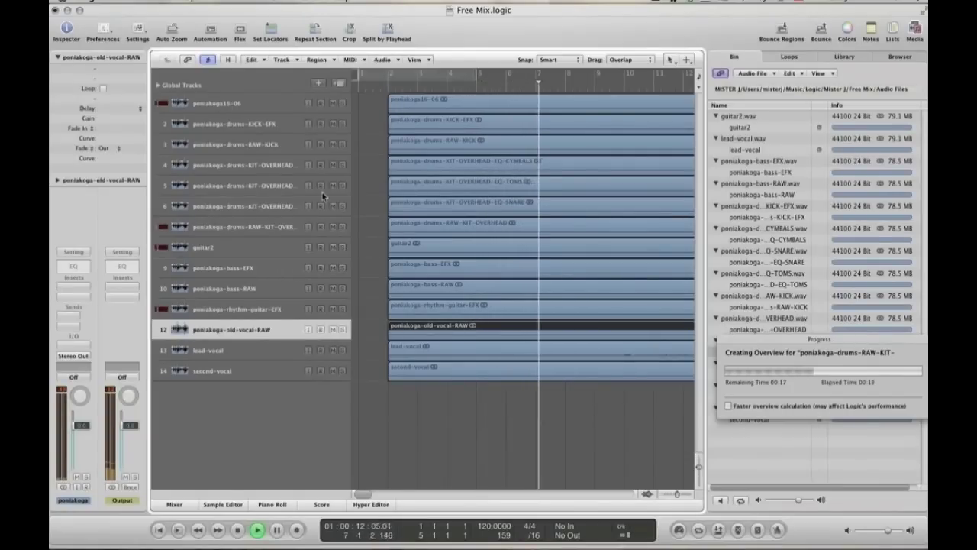
Audition the poniakoga16-06 track in solo, mute it, and hide the media area.
left_click(342, 104)
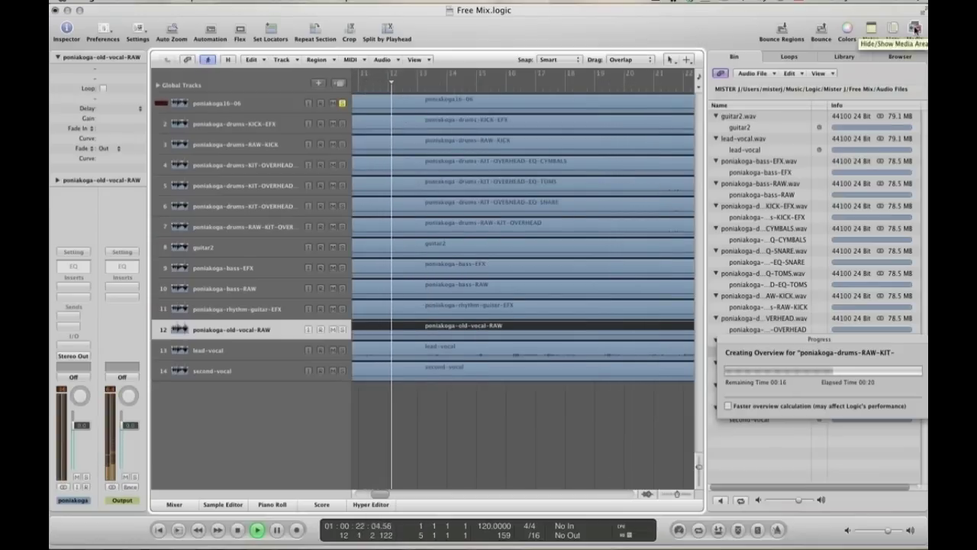
left_click(913, 29)
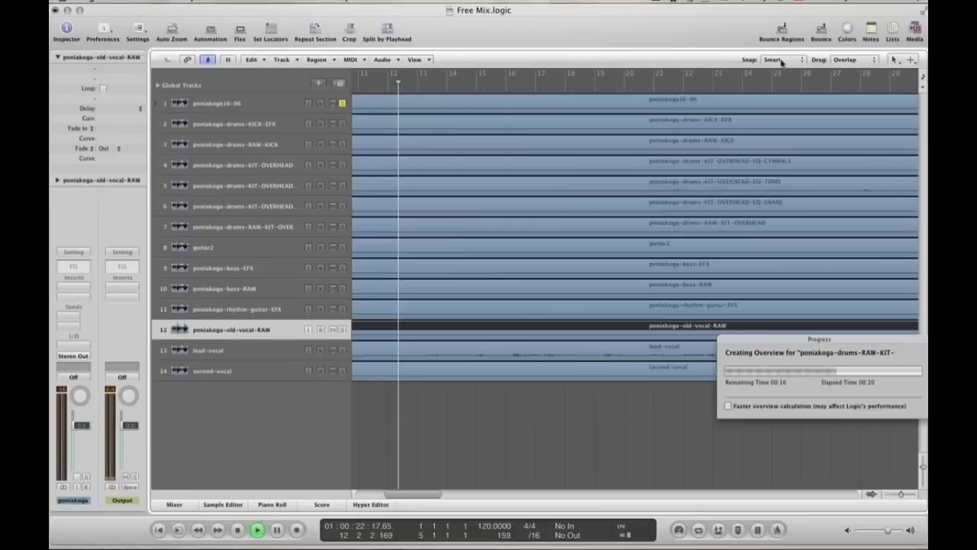
left_click(338, 105)
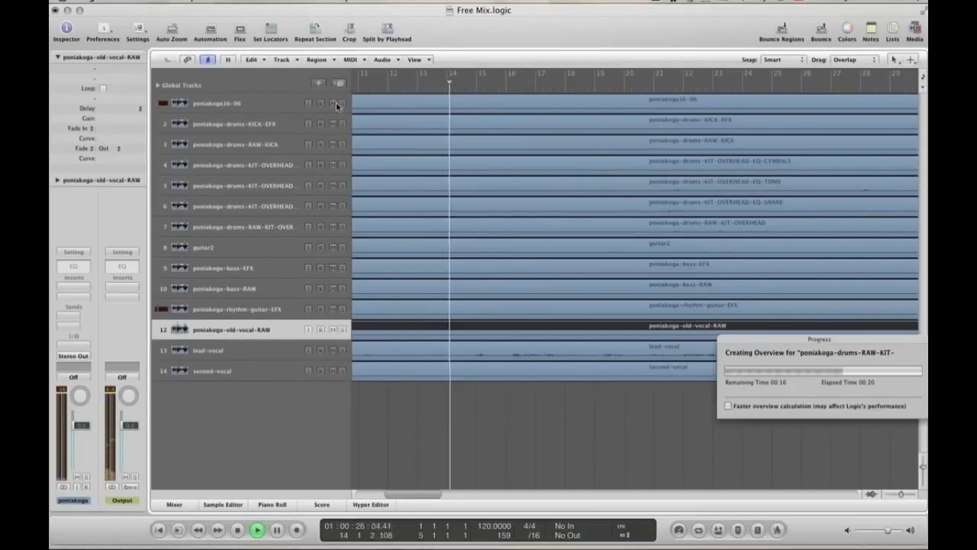
left_click(334, 104)
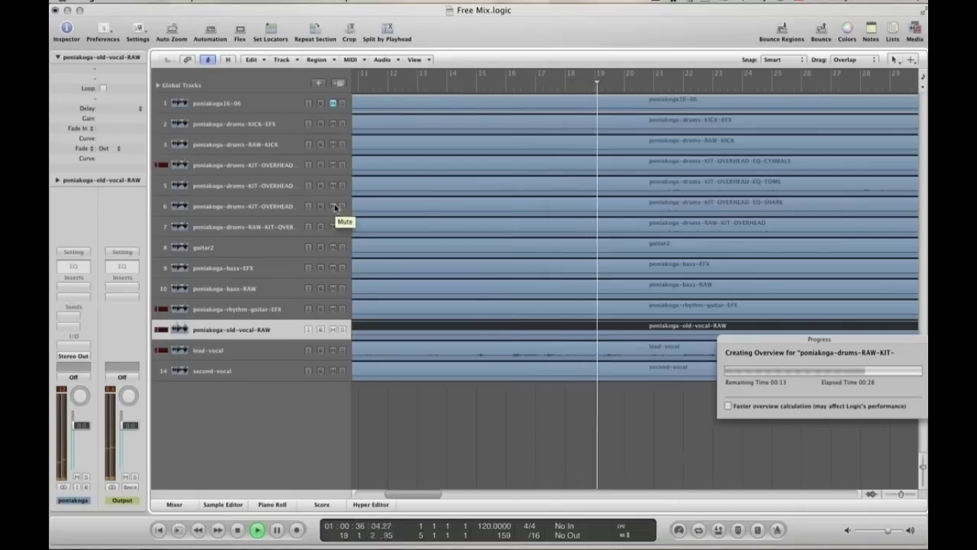
Mute the poniakoga-old-vocal-RAW track and audition the second-vocal and lead-vocal tracks in solo.
left_click(334, 329)
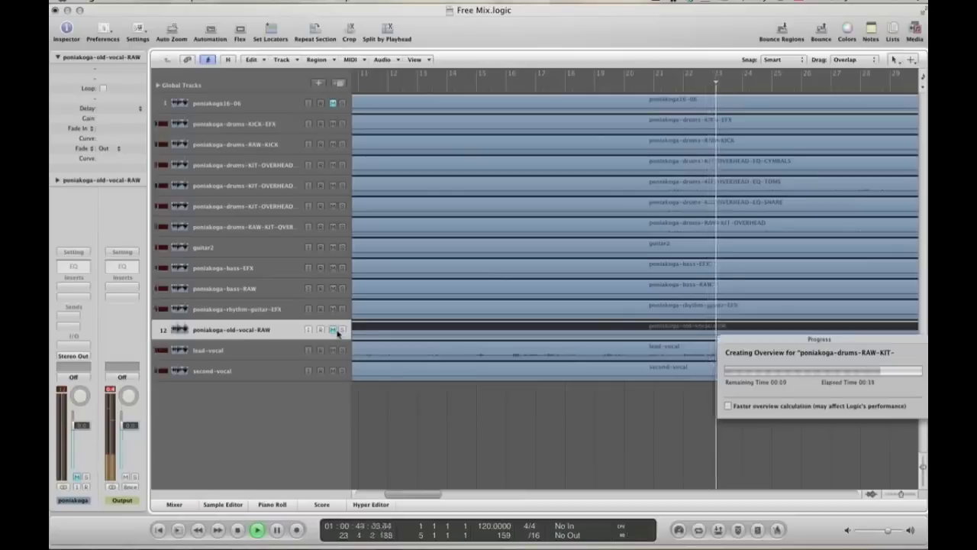
left_click(342, 371)
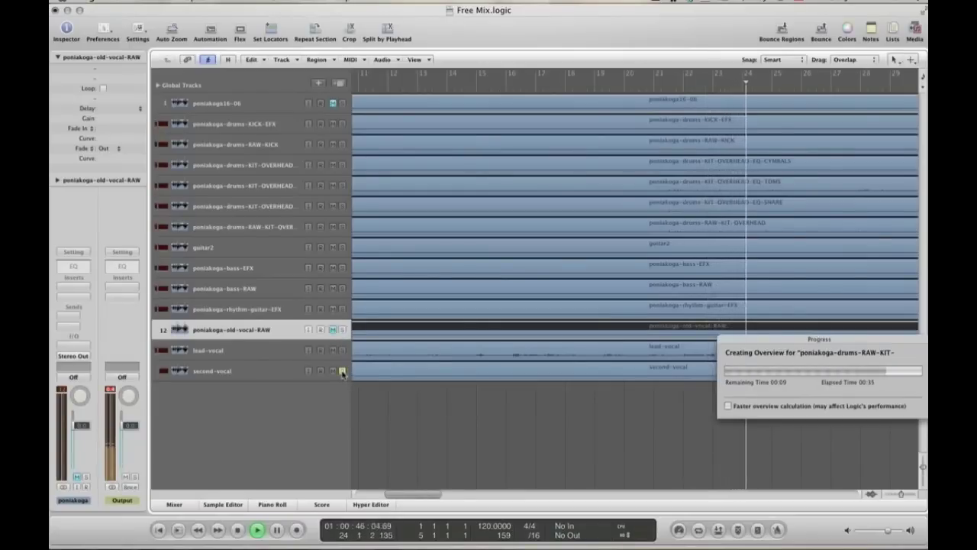
left_click(342, 350)
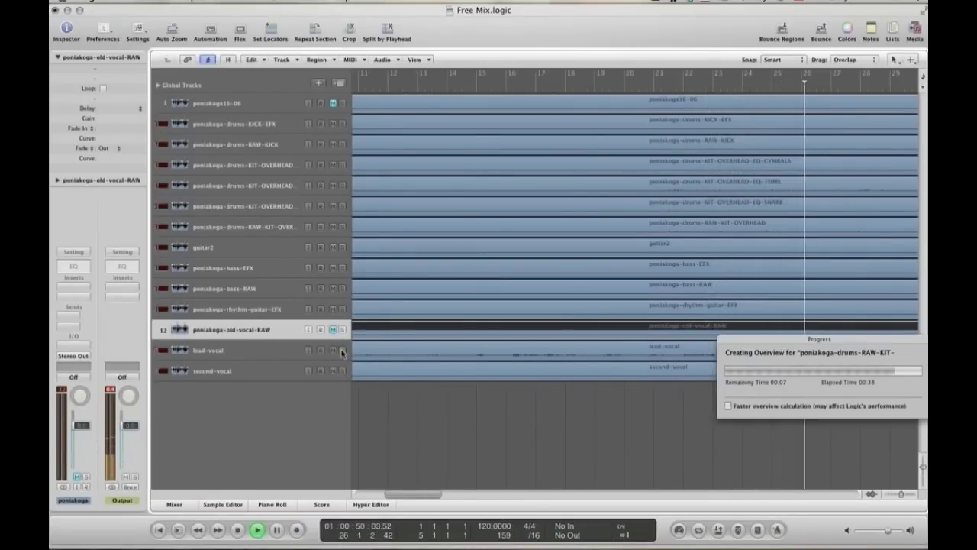
Mute the rhythm-guitar-EFX and bass-EFX tracks, and move the bass-RAW track above bass-EFX.
left_click(342, 310)
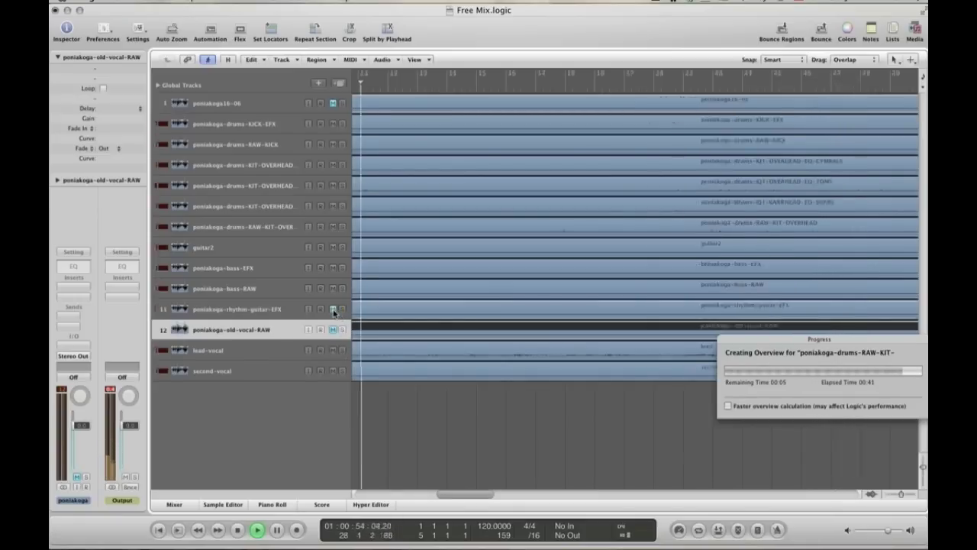
left_click(334, 309)
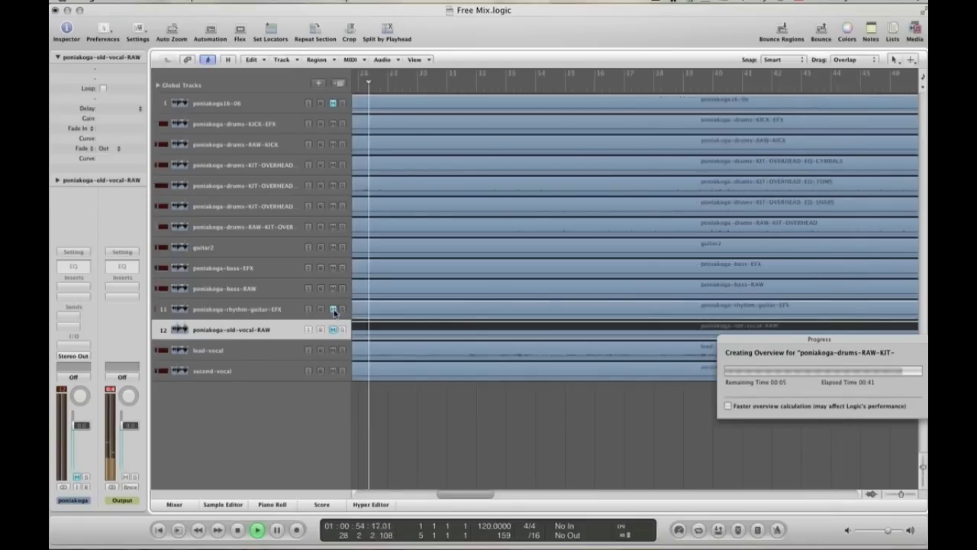
left_click(333, 268)
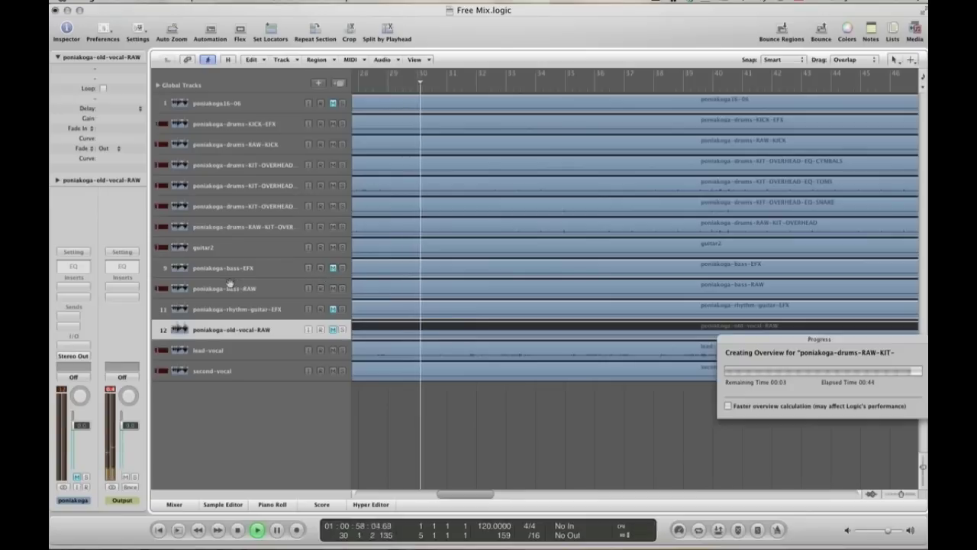
left_click_drag(225, 289, 223, 267)
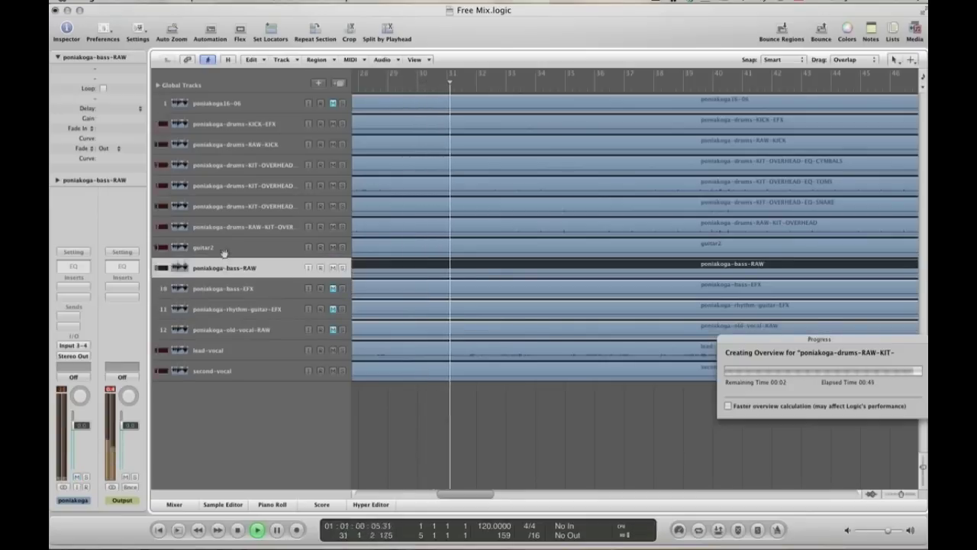
left_click(225, 248)
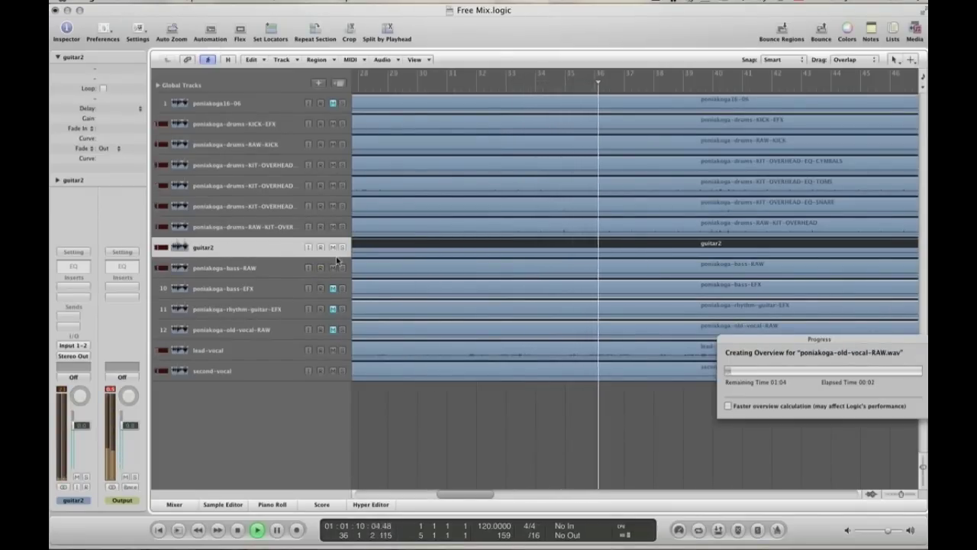
Audition the drums KICK-EFX track in solo and mute it, then solo the drums RAW-KICK track.
left_click(342, 124)
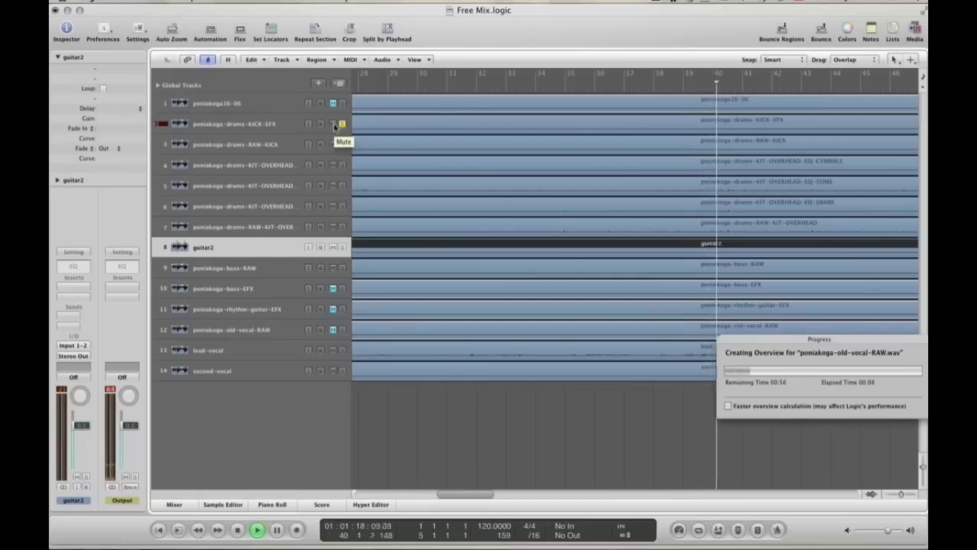
left_click(334, 124)
left_click(342, 123)
left_click(342, 144)
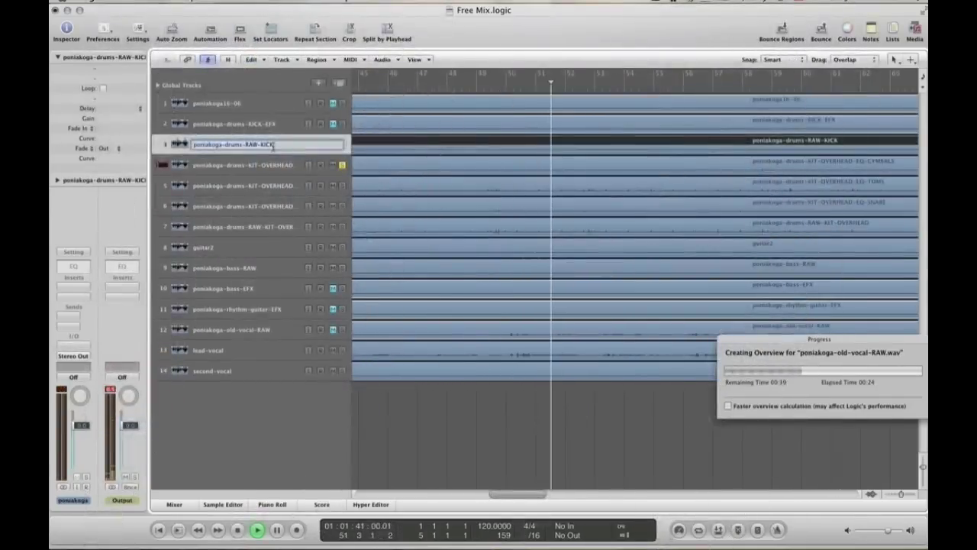
Rename the poniakoga-drums-RAW-KICK track as Kick.
double_click(222, 143)
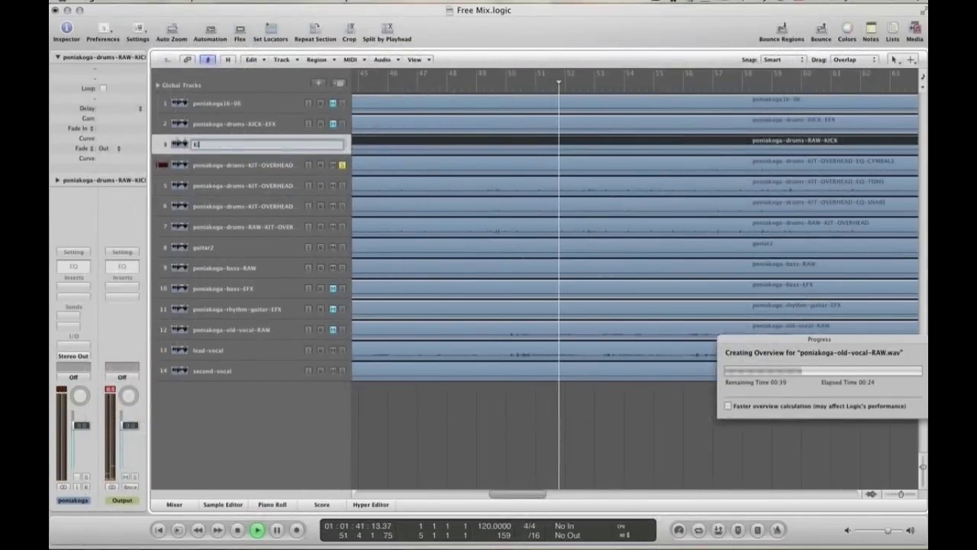
type("Kic")
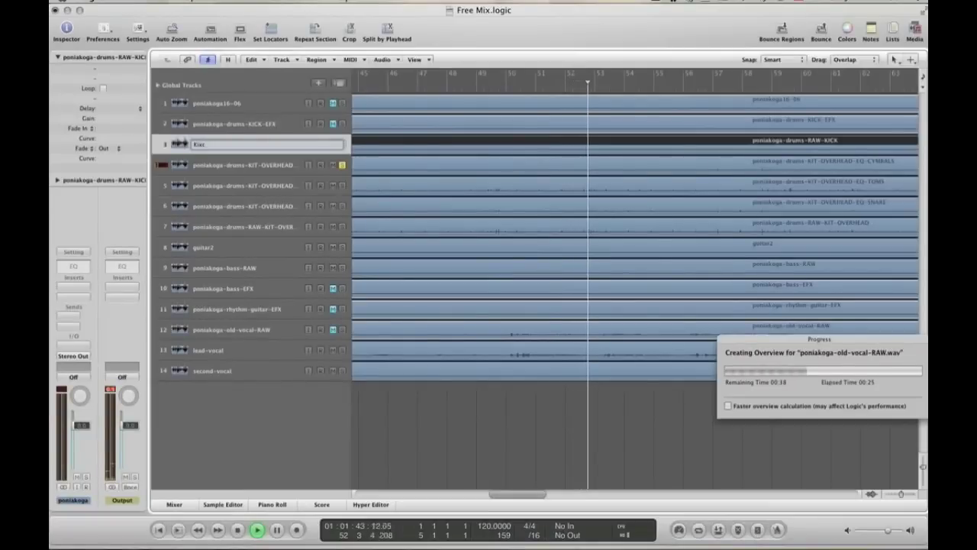
key("BackSpace")
key("BackSpace")
type("ick")
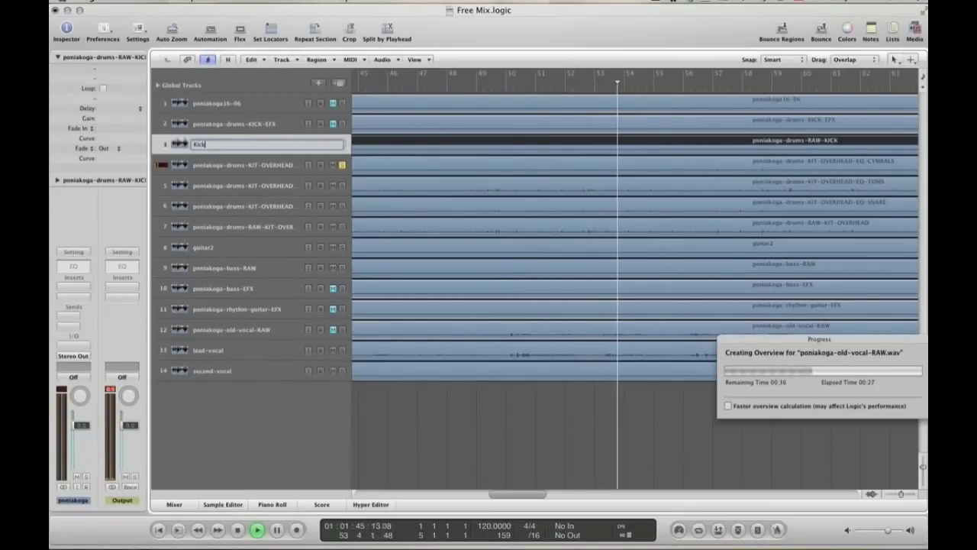
key("Return")
Rename the drums KIT-OVERHEAD-EQ-CYMBALS track as Overhead and select the track below it.
left_click(282, 169)
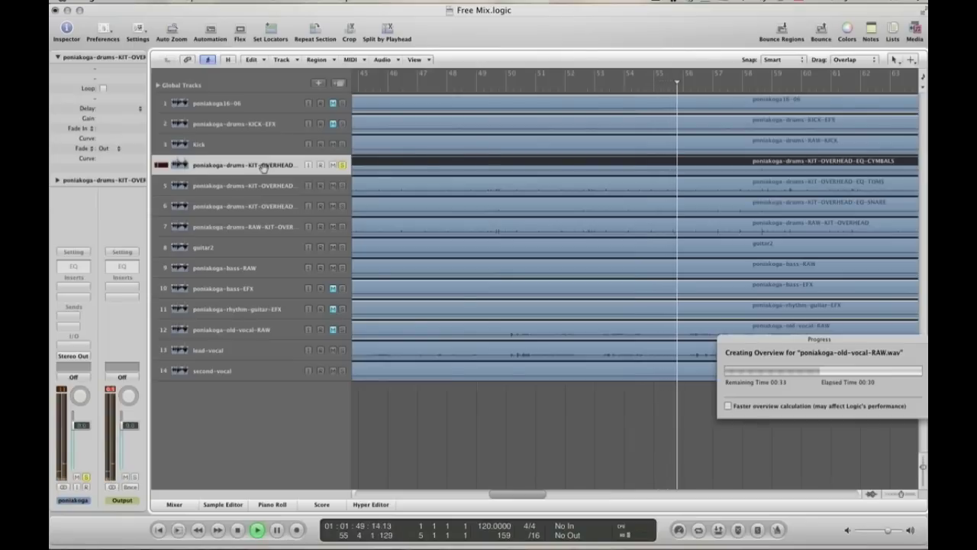
double_click(262, 165)
type("Overhead")
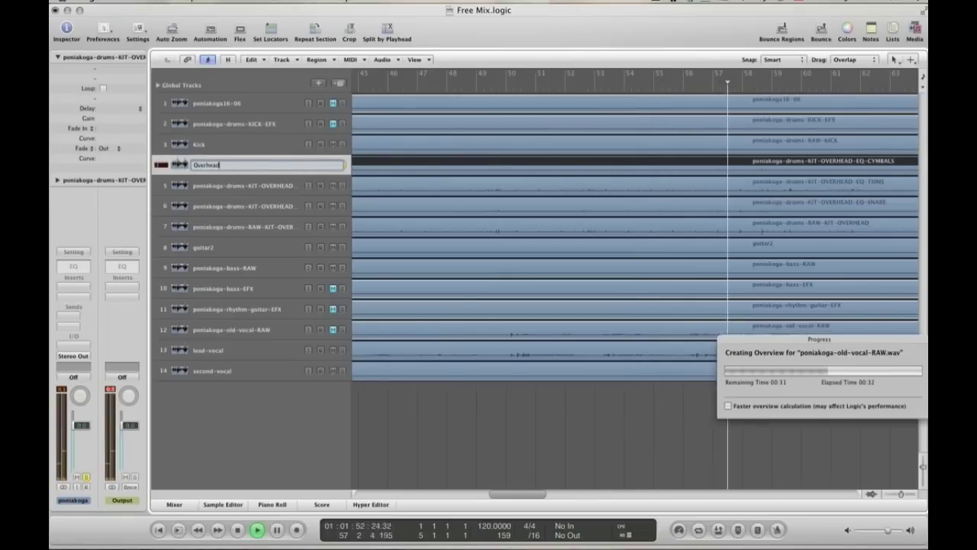
key("Return")
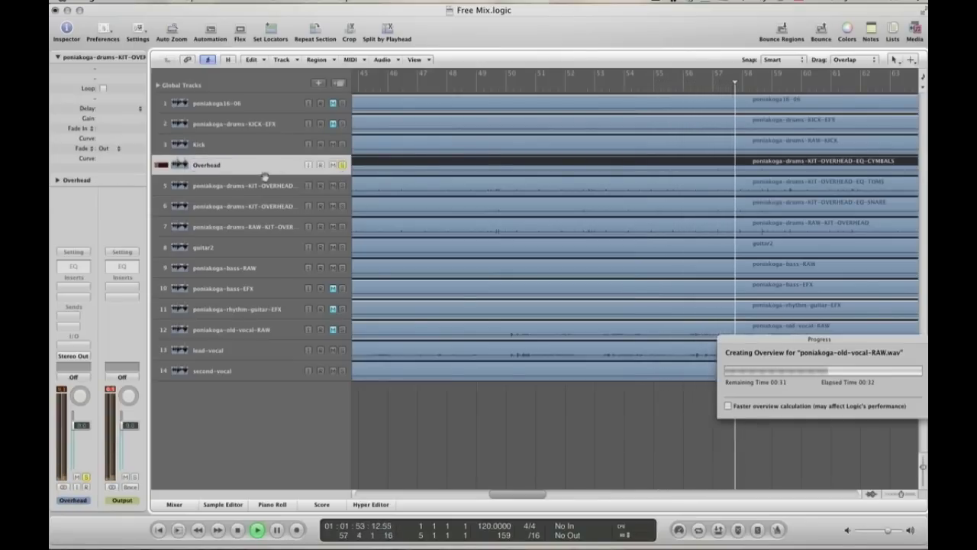
left_click(270, 185)
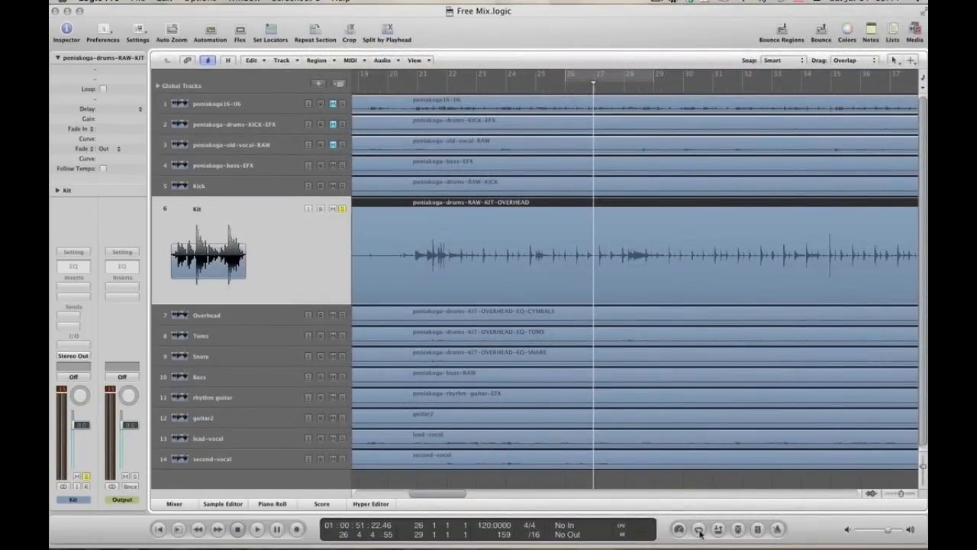
Turn on cycle playback for bars 26 to 29 and audition the Kick track in solo.
left_click(232, 185)
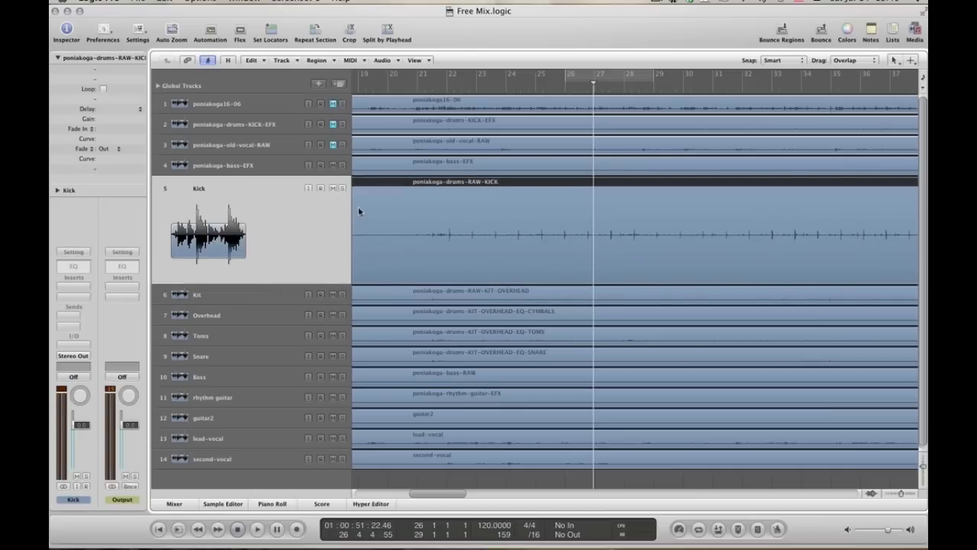
key("c")
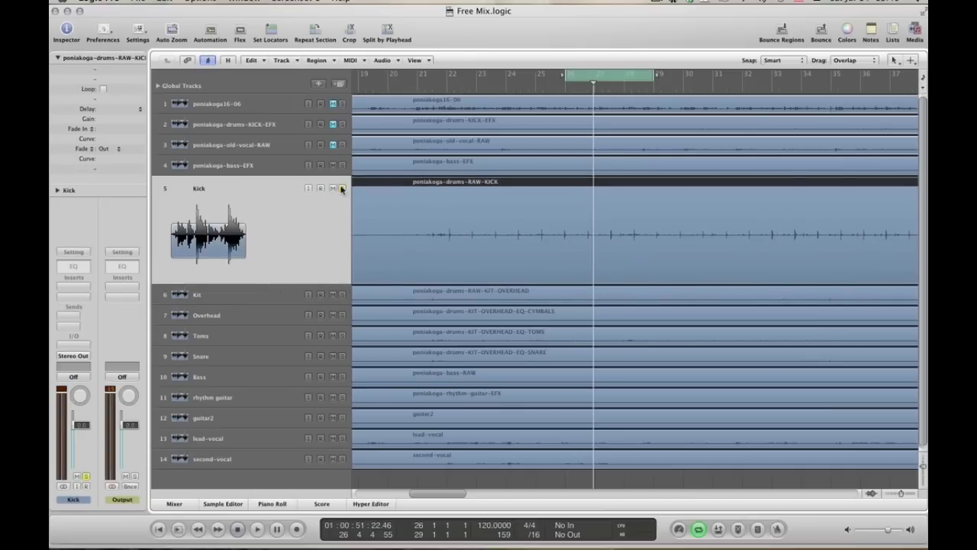
key("space")
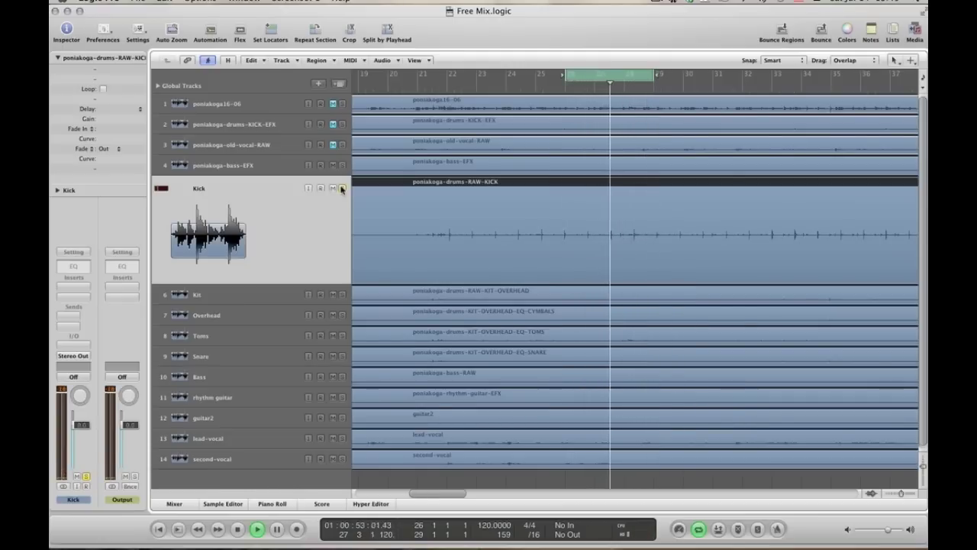
left_click(342, 189)
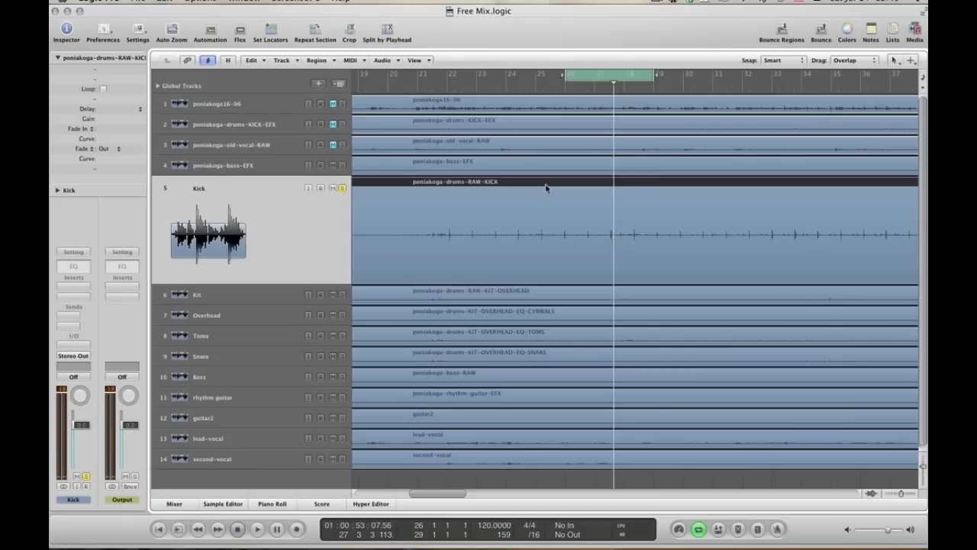
key("space")
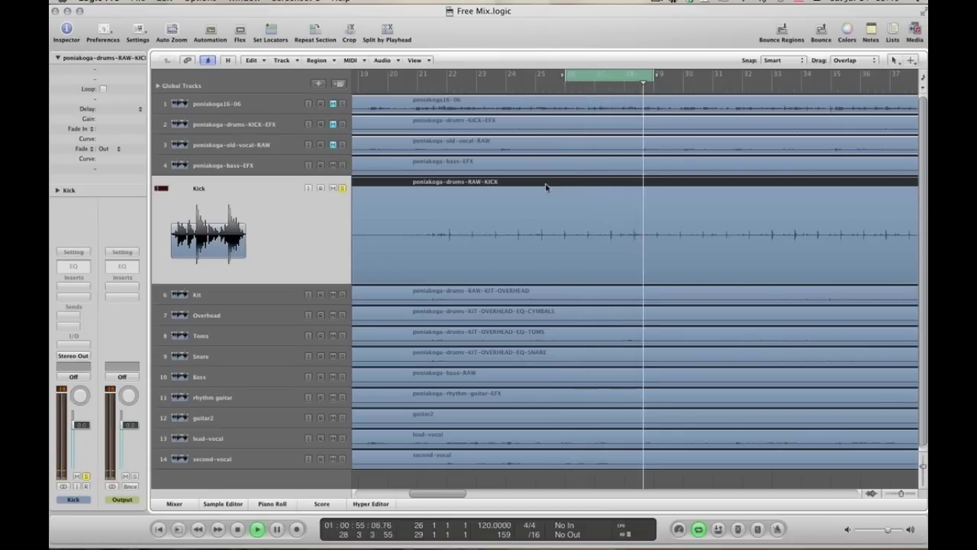
key("space")
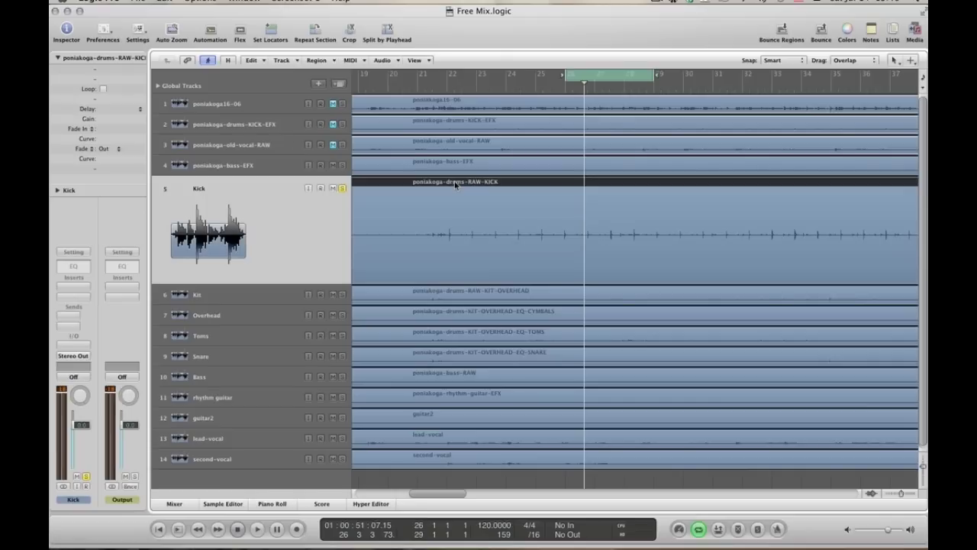
Create a software instrument track below Kick and insert the EXS24 sampler as its instrument.
left_click(323, 213)
left_click(383, 61)
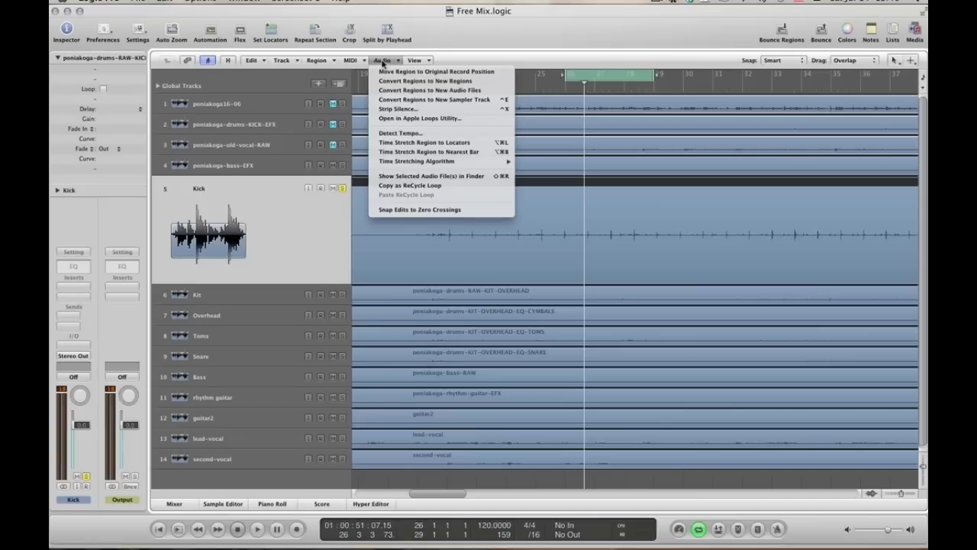
left_click(281, 60)
left_click(294, 90)
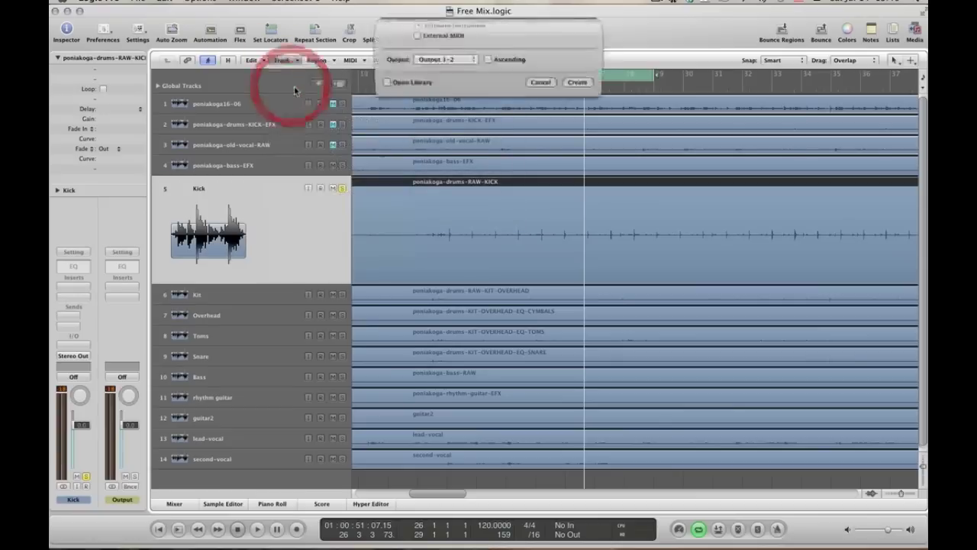
left_click(574, 128)
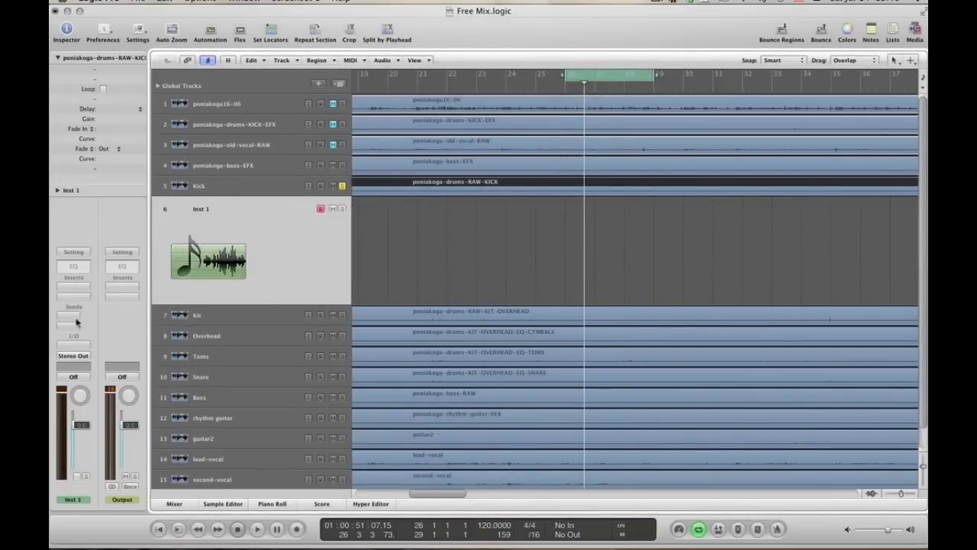
left_click(80, 345)
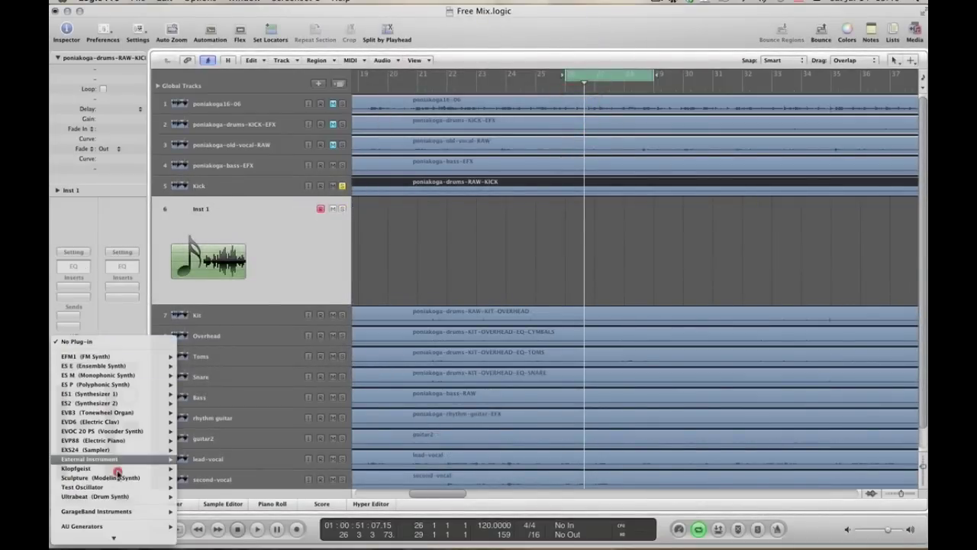
mouse_move(115, 449)
left_click(228, 450)
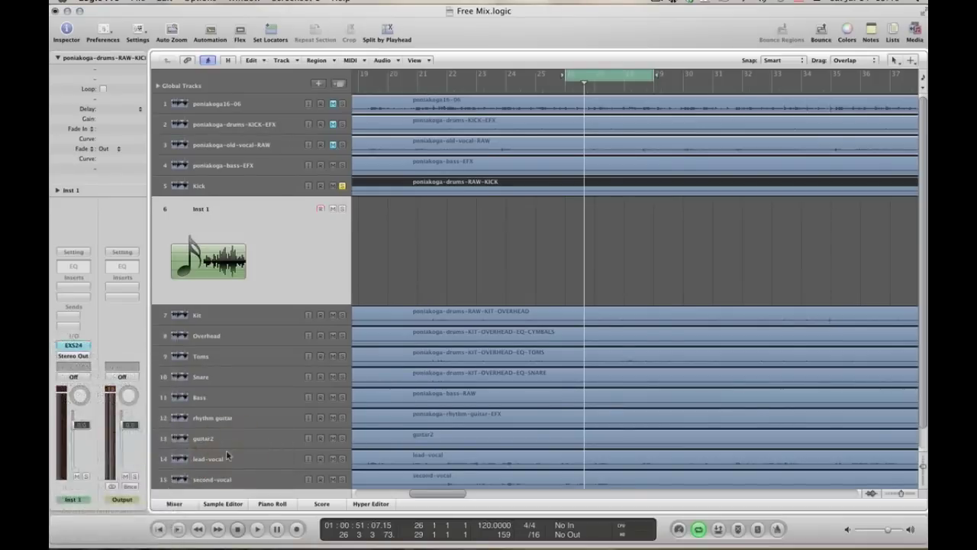
Load the factory single-drum sound Acoustic Kick C1 20 into the EXS24 and close the plug-in window.
left_click(464, 91)
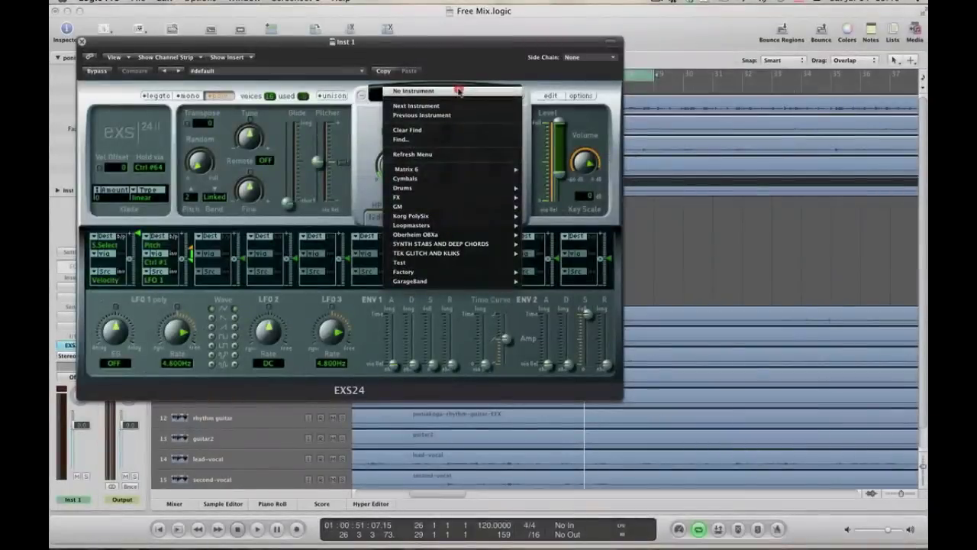
mouse_move(482, 272)
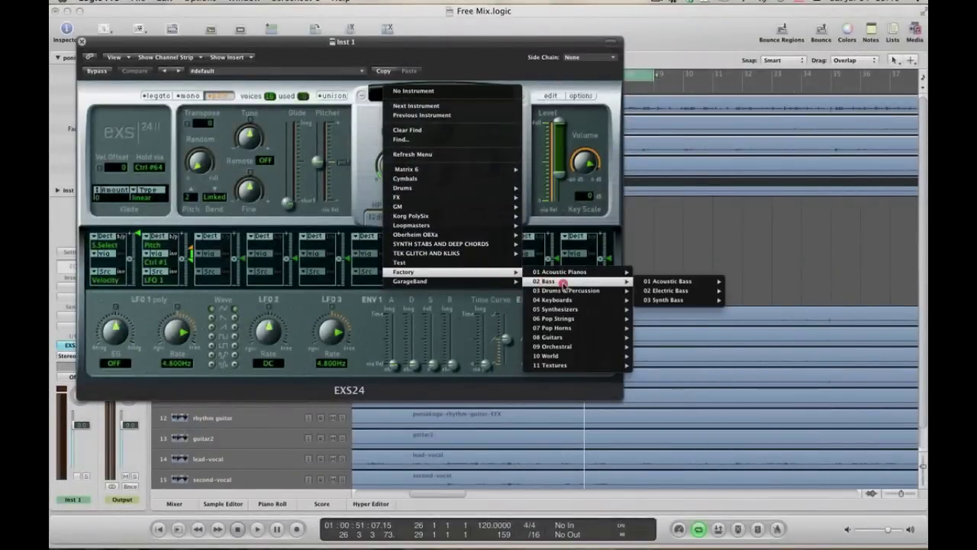
mouse_move(573, 291)
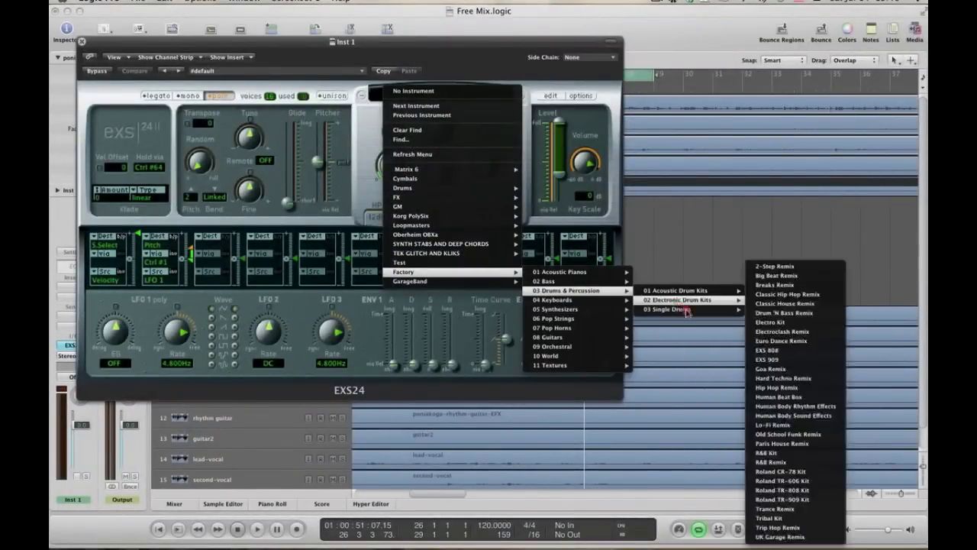
mouse_move(704, 309)
mouse_move(768, 309)
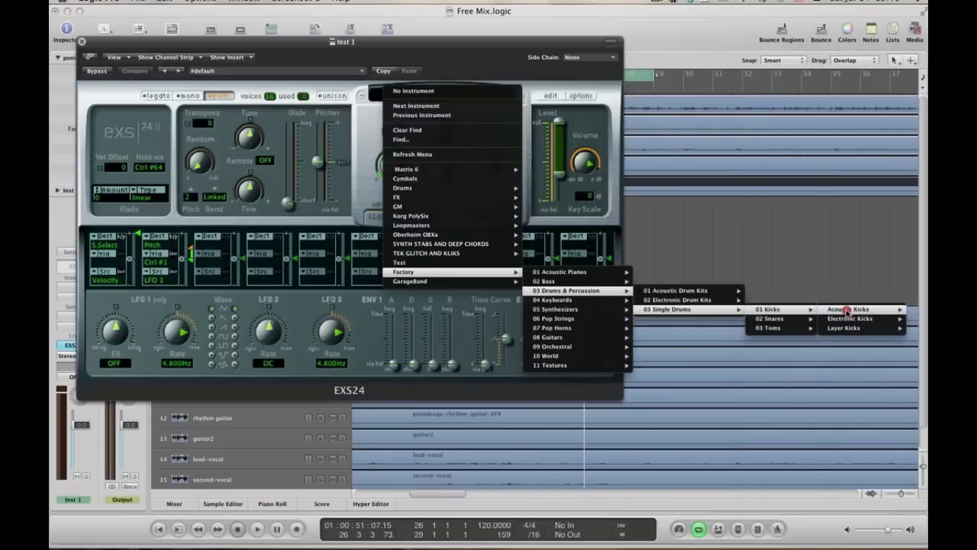
mouse_move(847, 309)
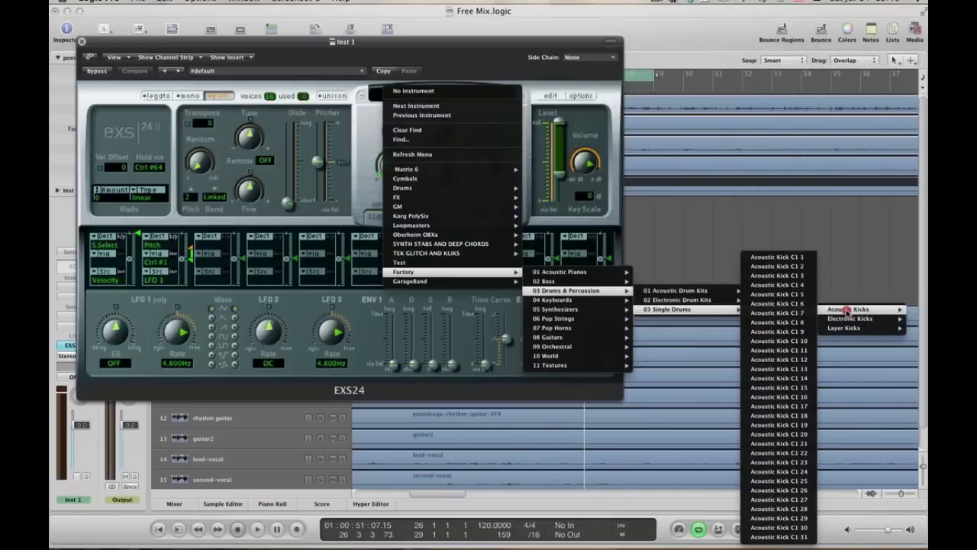
left_click(778, 433)
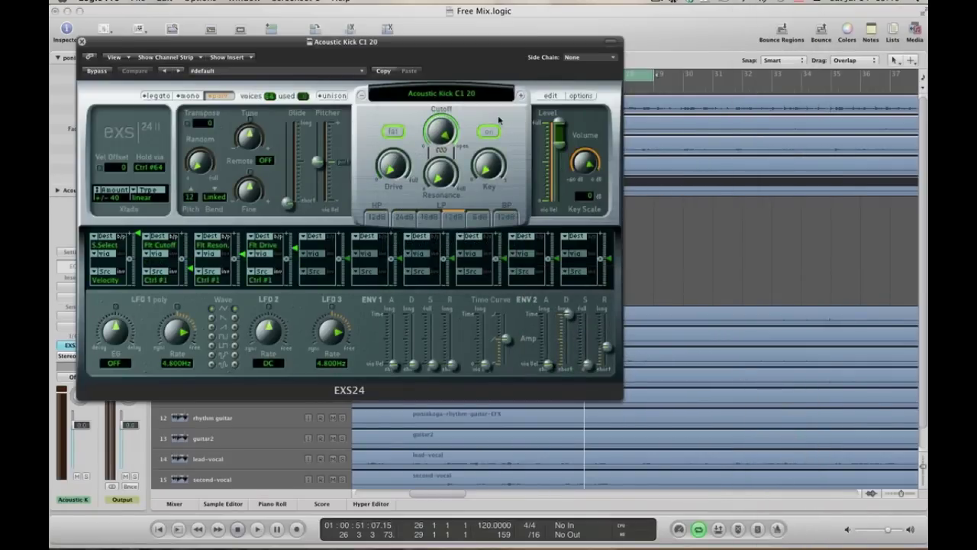
left_click(82, 43)
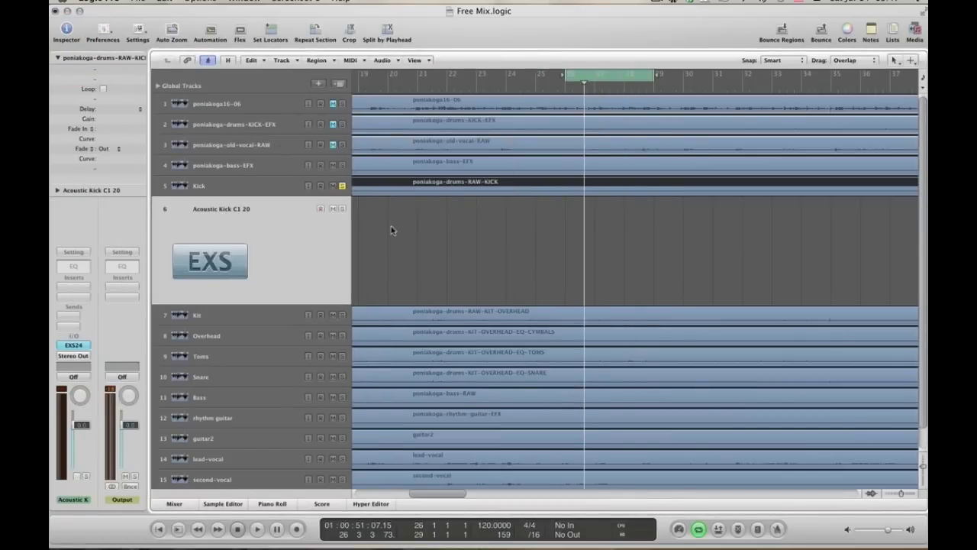
Open the Kick region in an enlarged Sample Editor and play it briefly to show the kick hits.
double_click(493, 185)
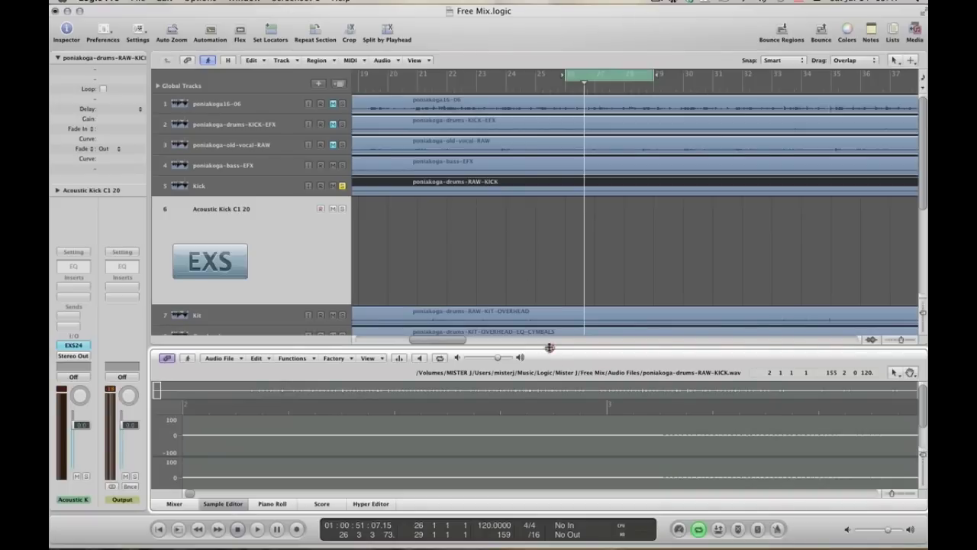
left_click_drag(549, 347, 551, 255)
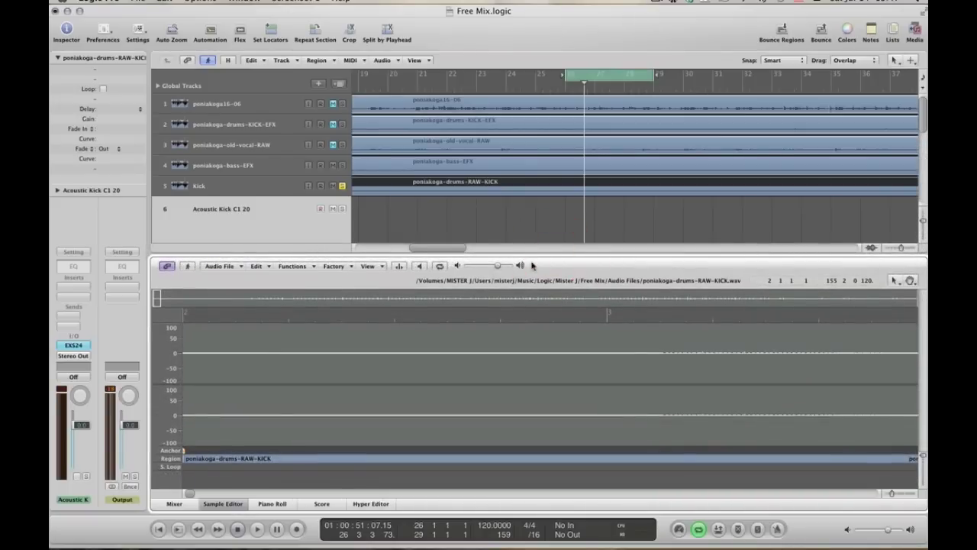
key("space")
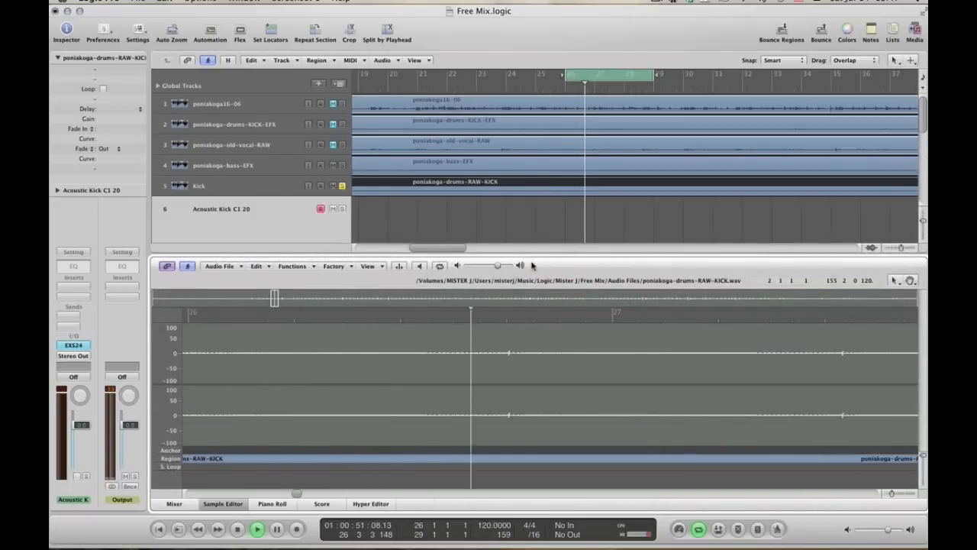
key("KP_0")
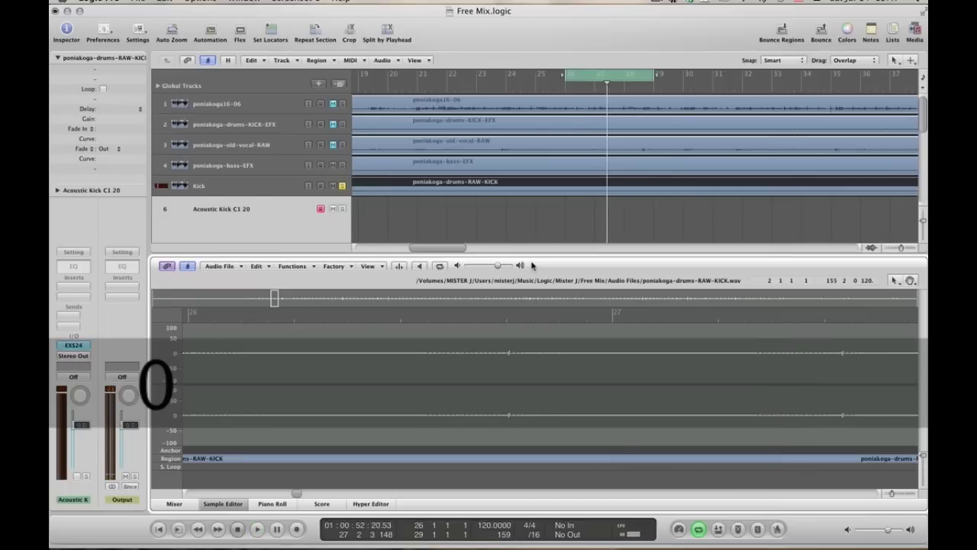
Open Audio to Score for the Kick region and set the minimum quality to High.
left_click(348, 266)
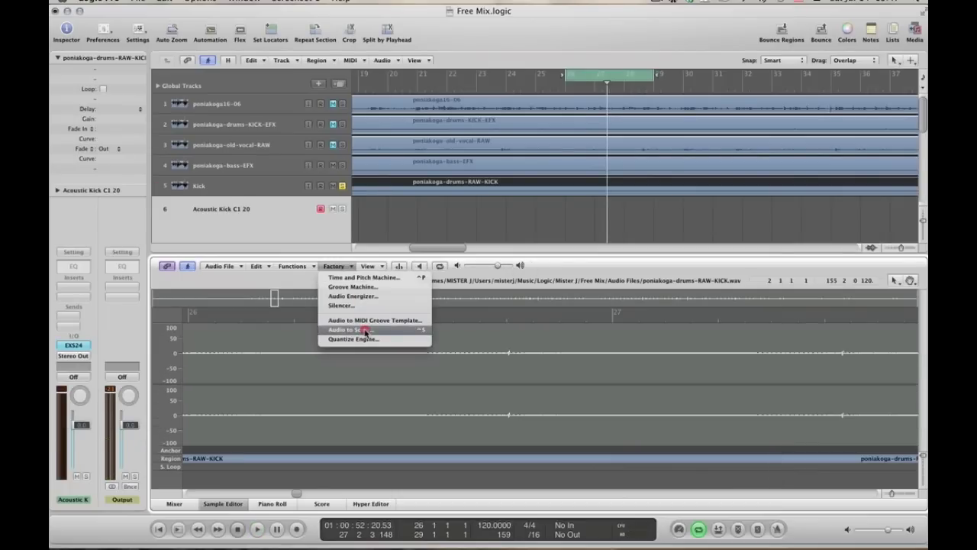
left_click(365, 331)
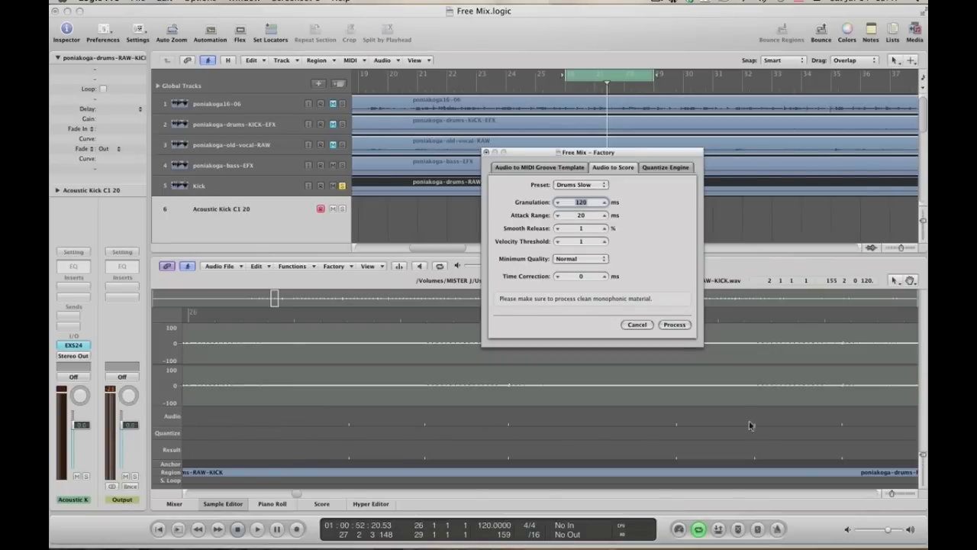
left_click(604, 242)
left_click(559, 242)
left_click(577, 260)
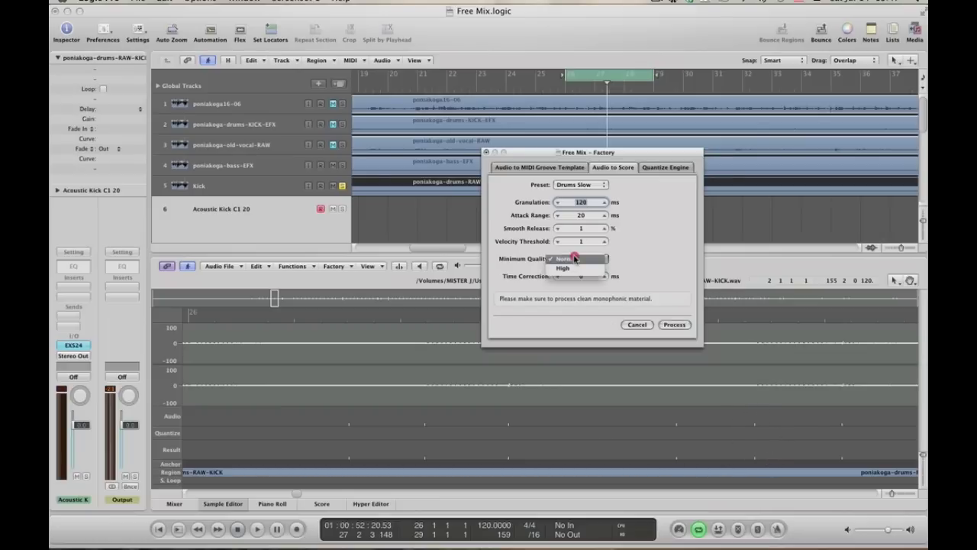
left_click(572, 269)
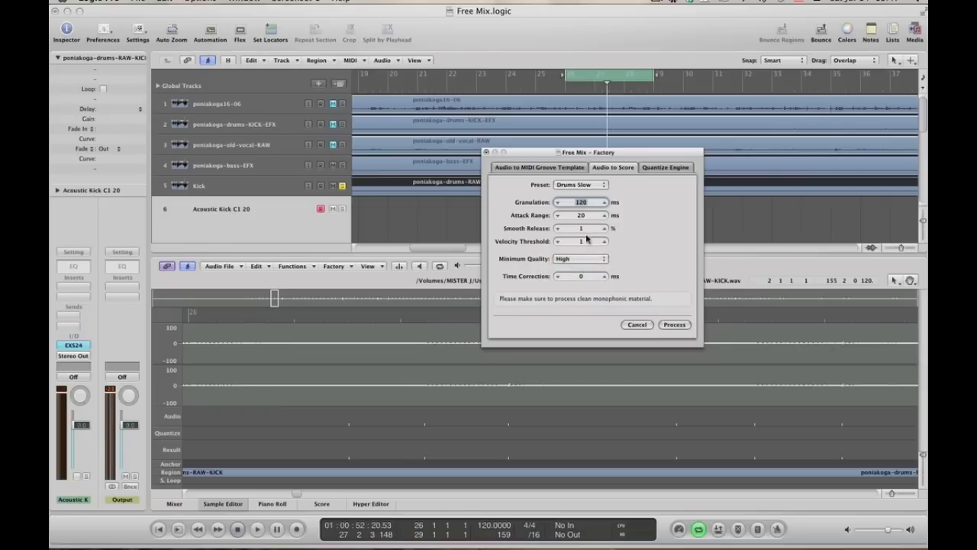
Set the velocity threshold to 2 and process the kick audio into notes on the Acoustic Kick C1 20 track.
left_click(558, 241)
left_click(605, 242)
left_click(604, 242)
left_click(233, 220)
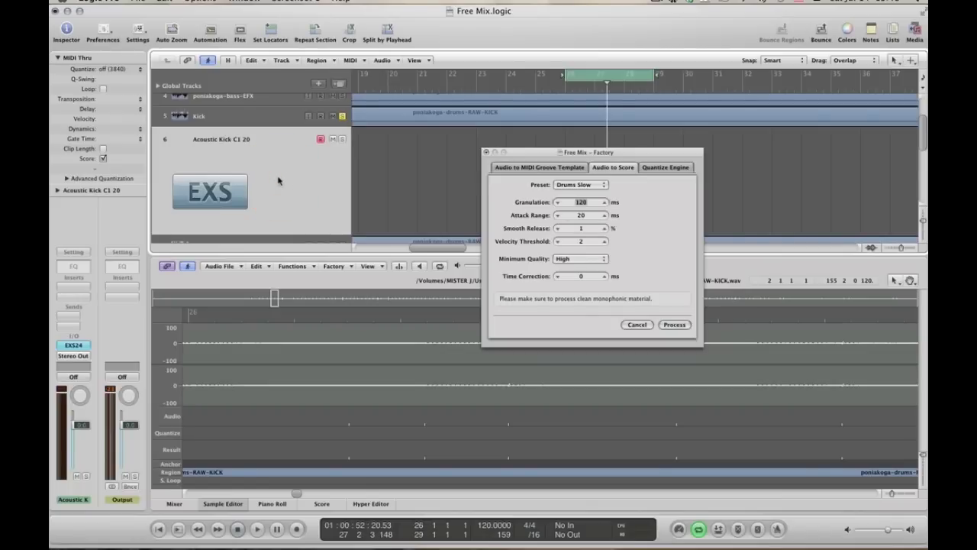
left_click(675, 325)
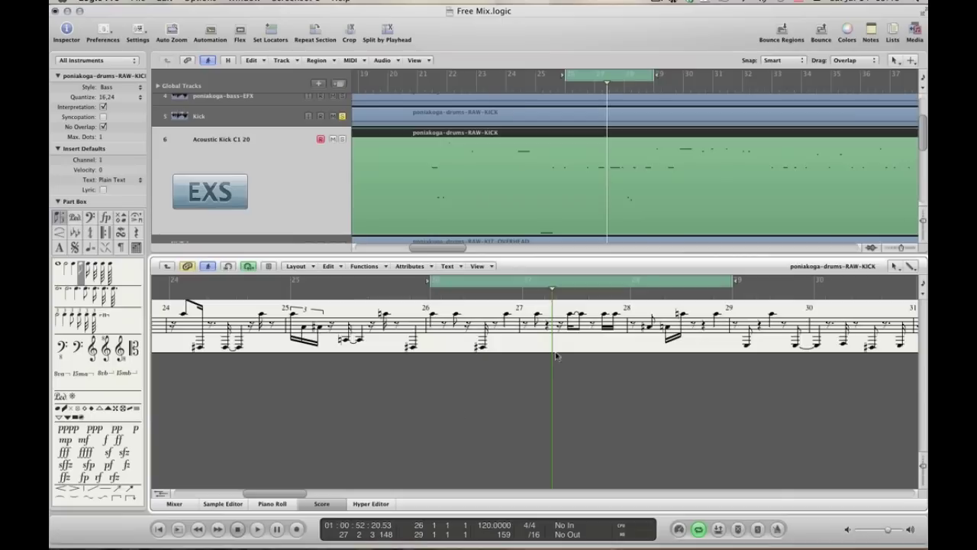
Open the extracted kick notes in the Piano Roll and examine their spread over different pitches.
left_click(273, 503)
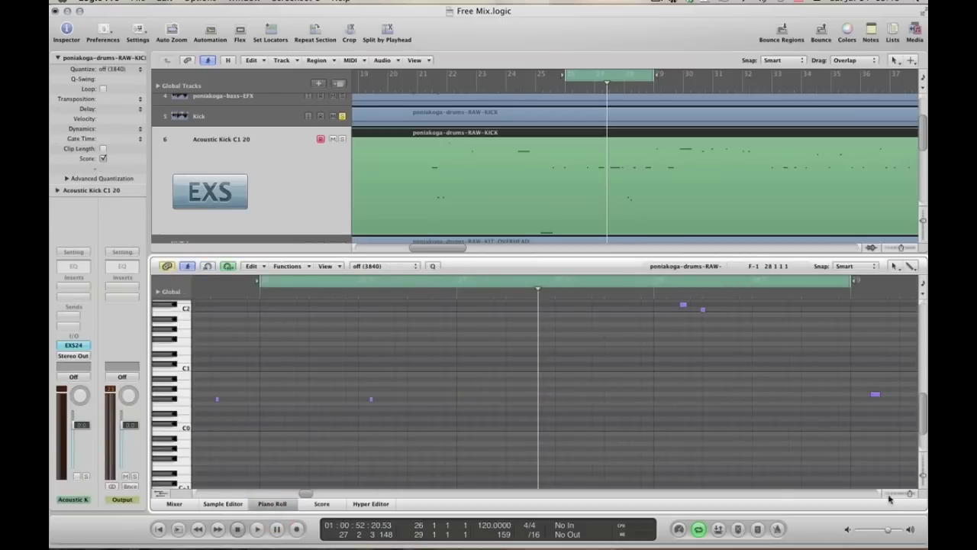
left_click_drag(906, 494, 906, 494)
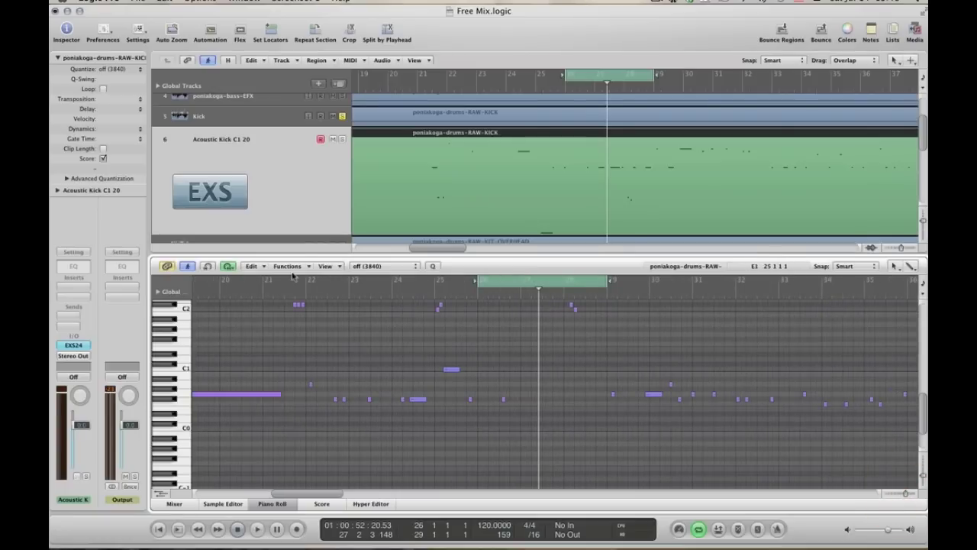
left_click(203, 395)
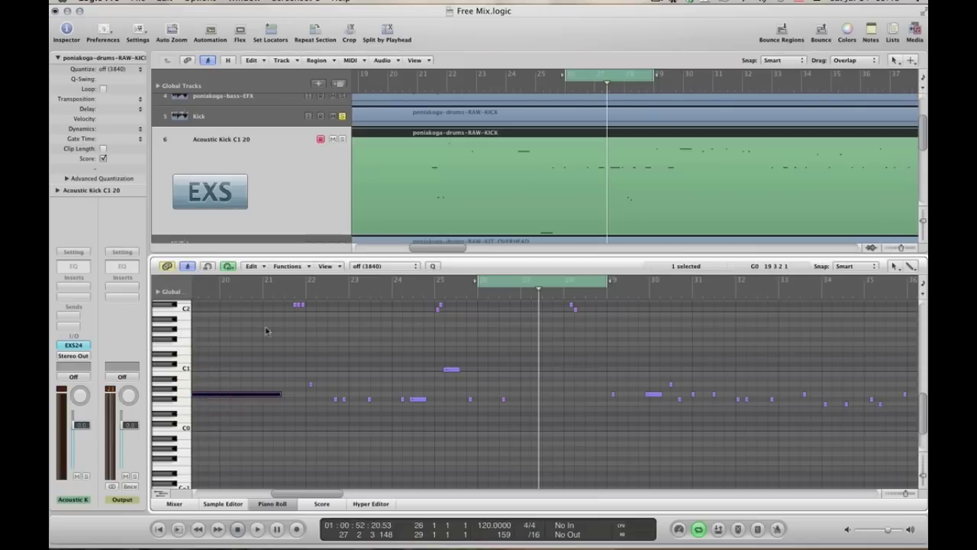
left_click(239, 396)
left_click_drag(333, 389, 442, 299)
Fix the pitch of all notes in the Acoustic Kick C1 20 region to C1 with the Transposition transform.
left_click(287, 266)
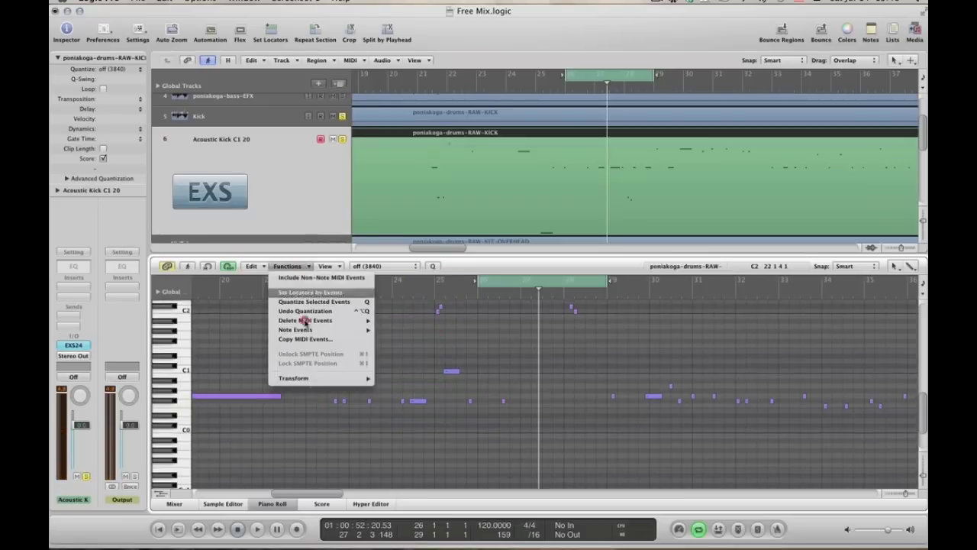
left_click(304, 377)
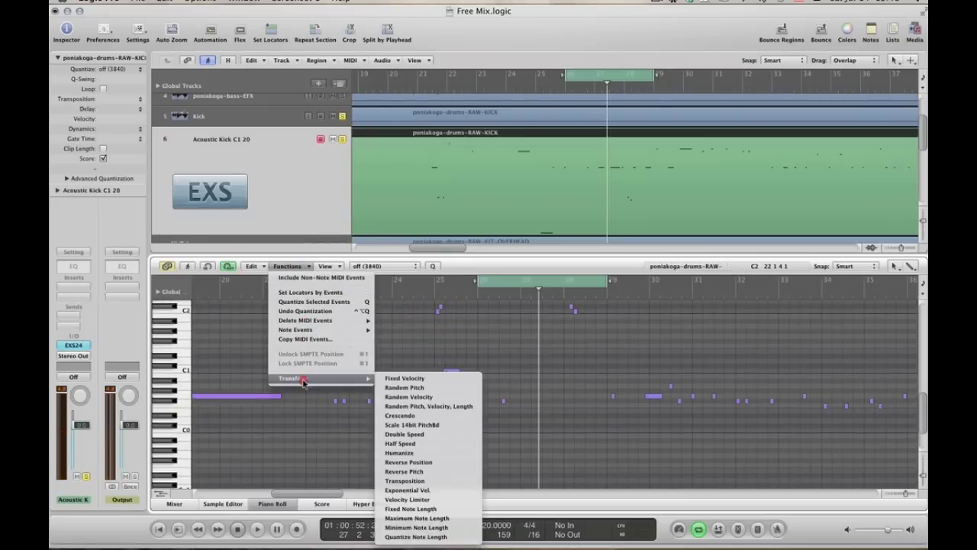
left_click(434, 480)
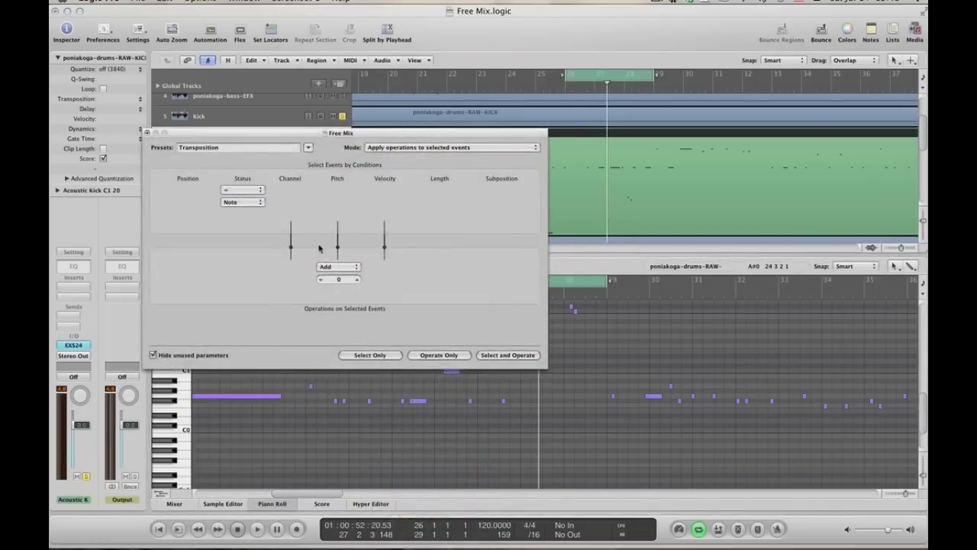
left_click(337, 266)
left_click(337, 257)
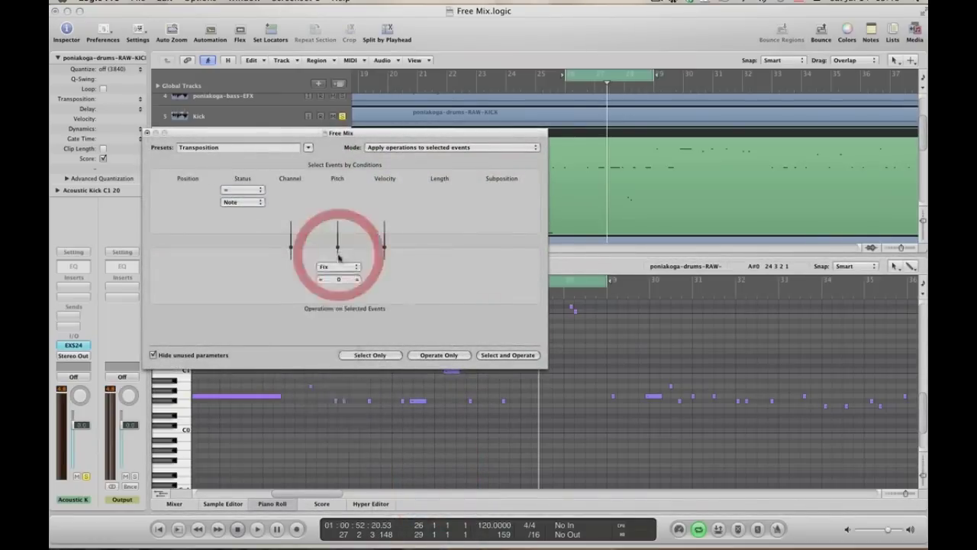
left_click(356, 278)
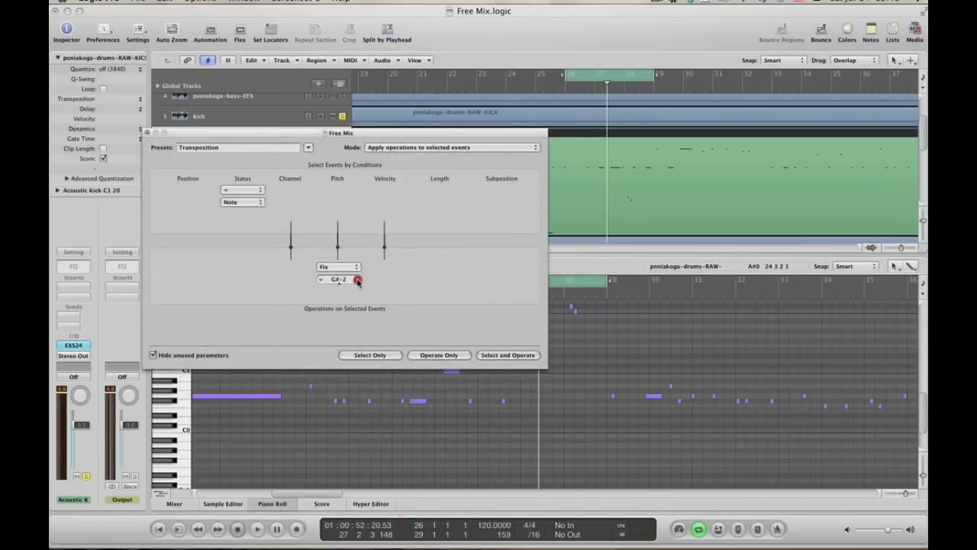
left_click(357, 279)
left_click(356, 279)
left_click(321, 282)
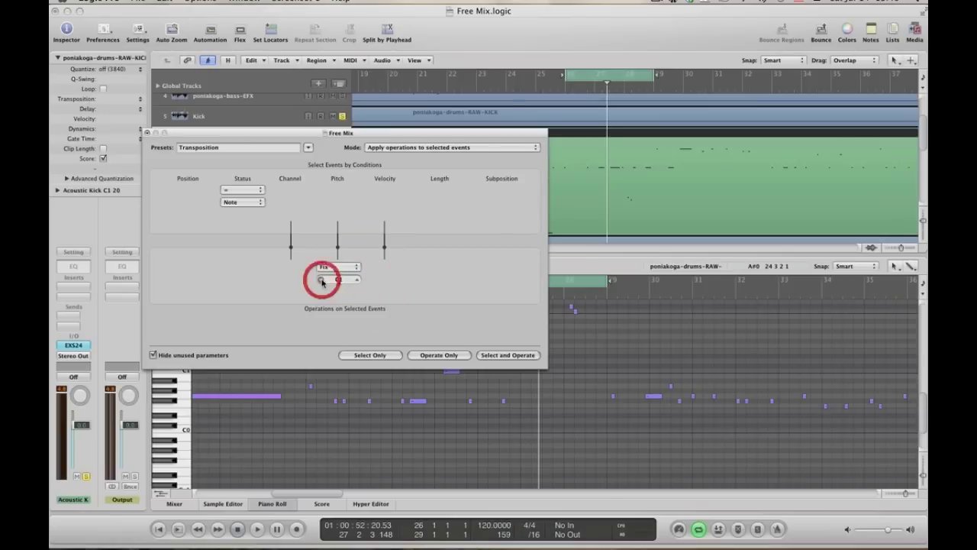
left_click(516, 357)
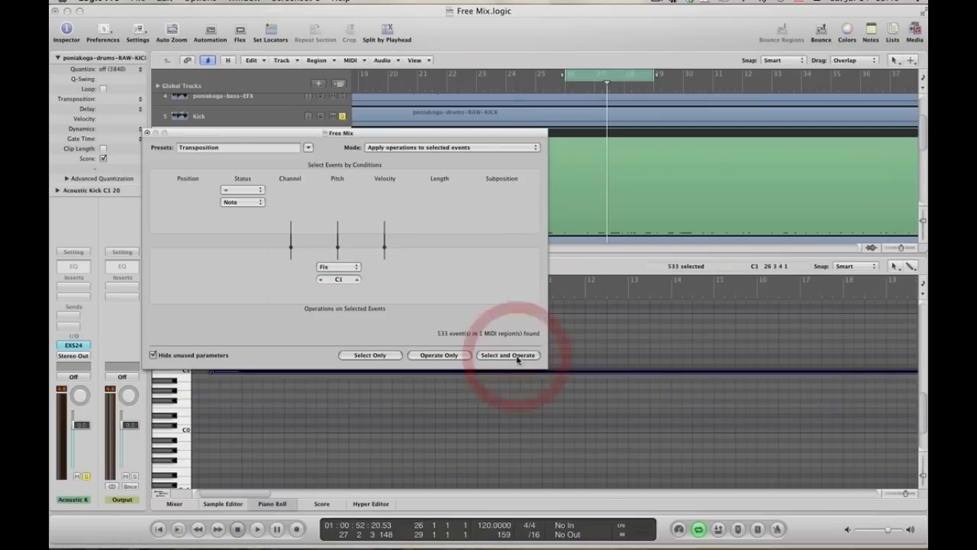
left_click(147, 133)
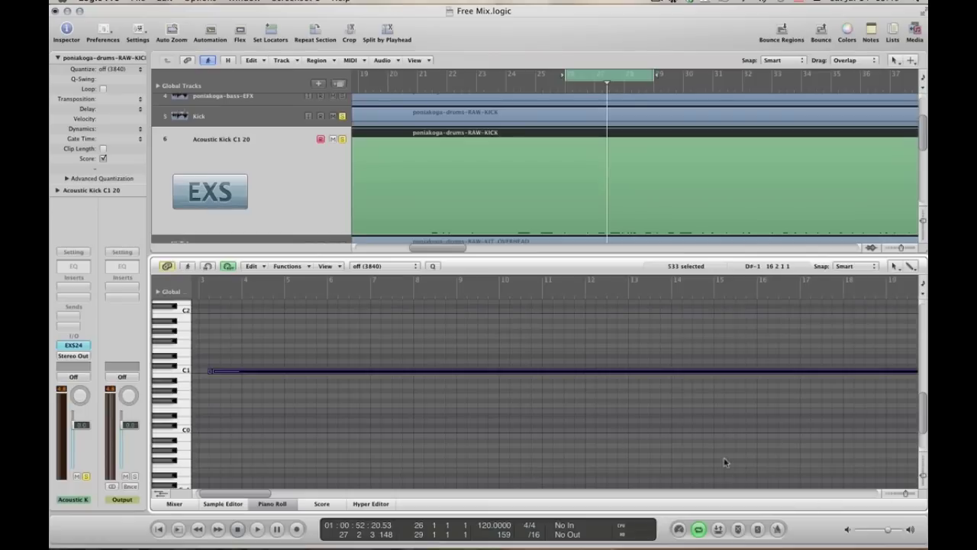
Play the cycled section to compare the sampled kick alone with the sampled and raw kicks together, following the playhead in the Piano Roll.
key("space")
left_click(342, 116)
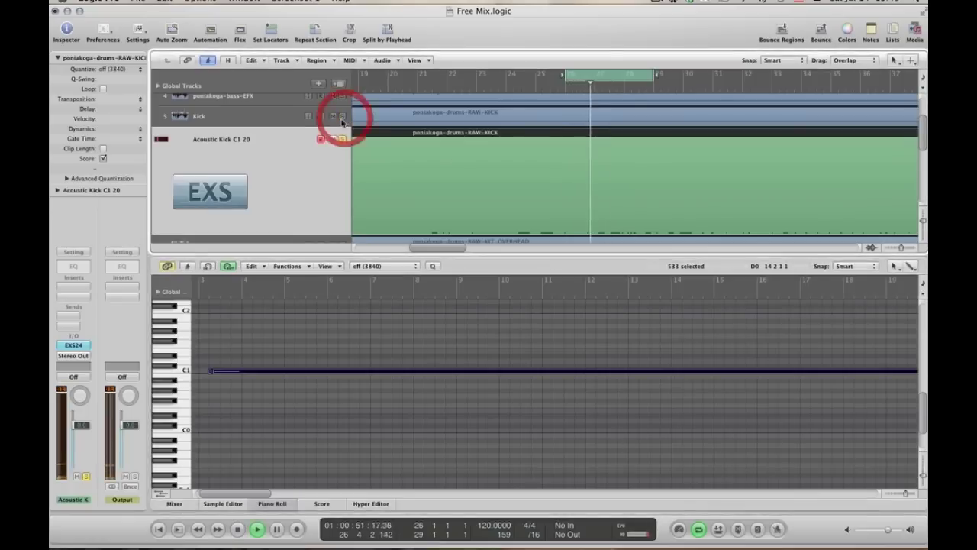
left_click(283, 165)
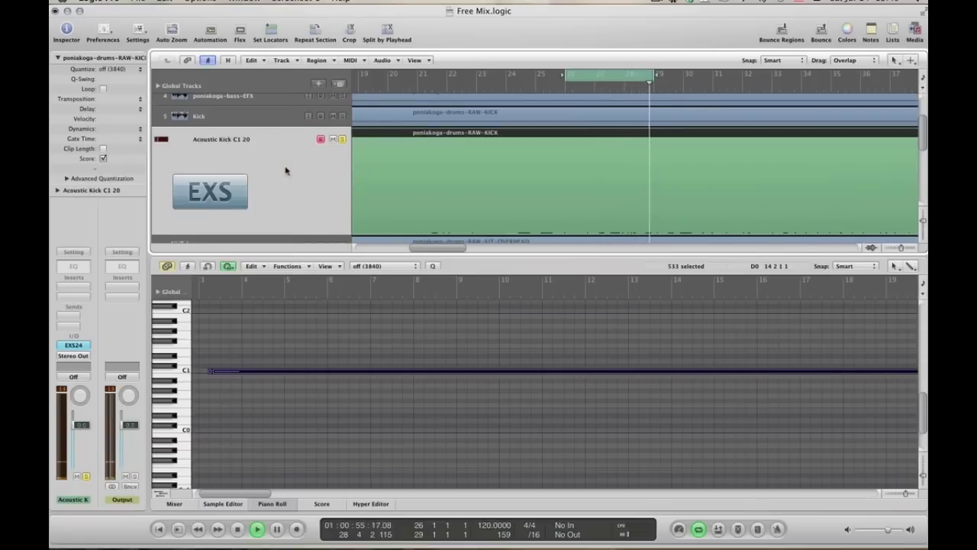
left_click(187, 266)
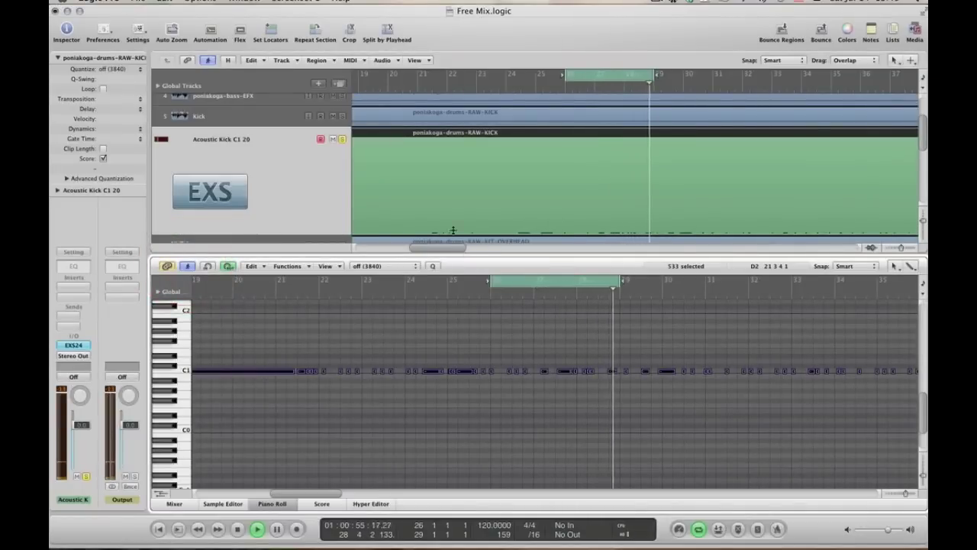
left_click(343, 117)
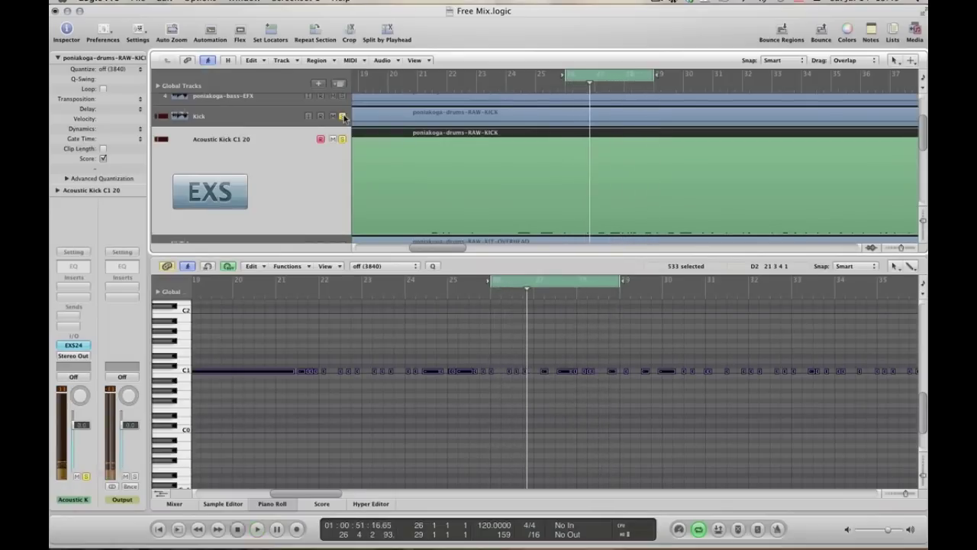
key("space")
Unsolo the Kick and Acoustic Kick C1 20 tracks and turn off cycle playback.
left_click(343, 116)
left_click(343, 139)
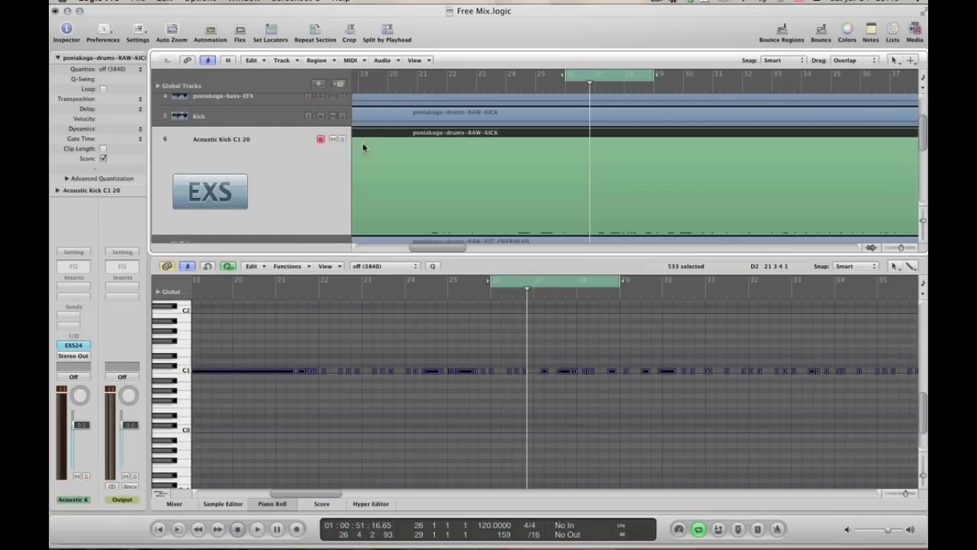
key("c")
Examine the C1 notes between about bars 23 and 29 and listen to the soloed raw Kick track.
left_click(386, 351)
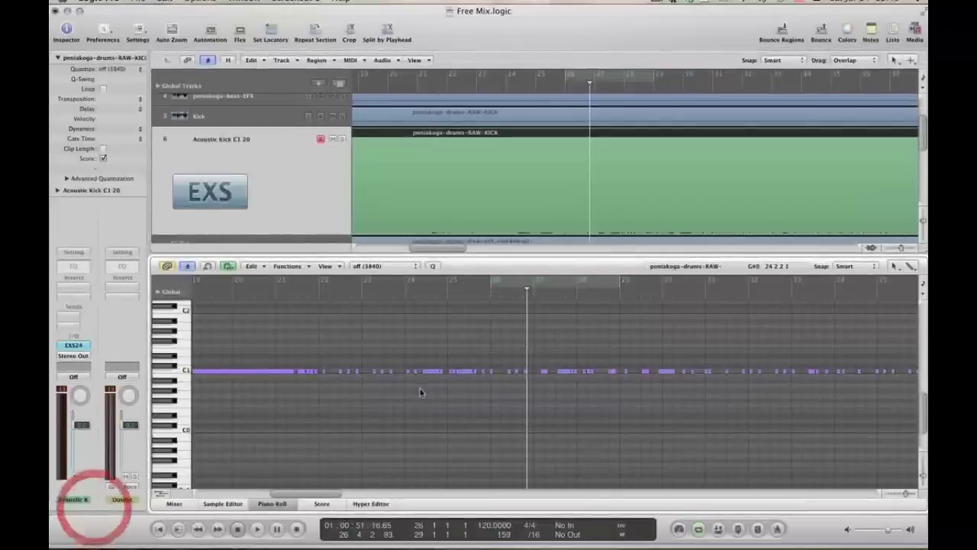
left_click(386, 351)
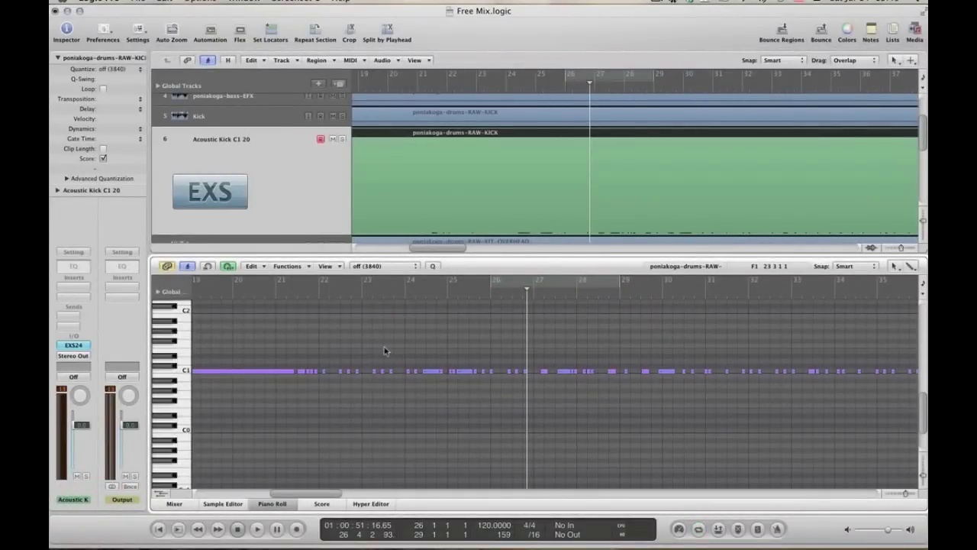
left_click(385, 351)
left_click(386, 350)
left_click_drag(391, 341, 657, 414)
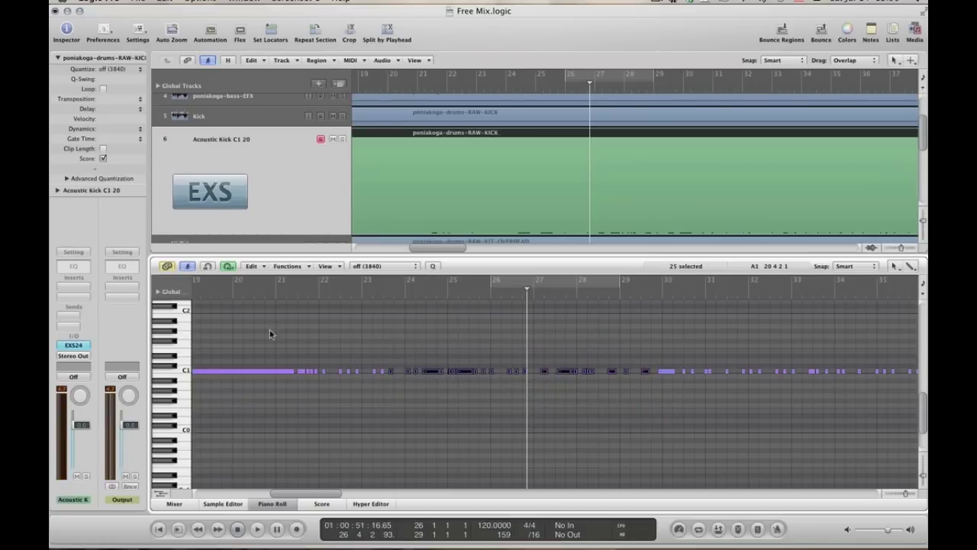
left_click(343, 116)
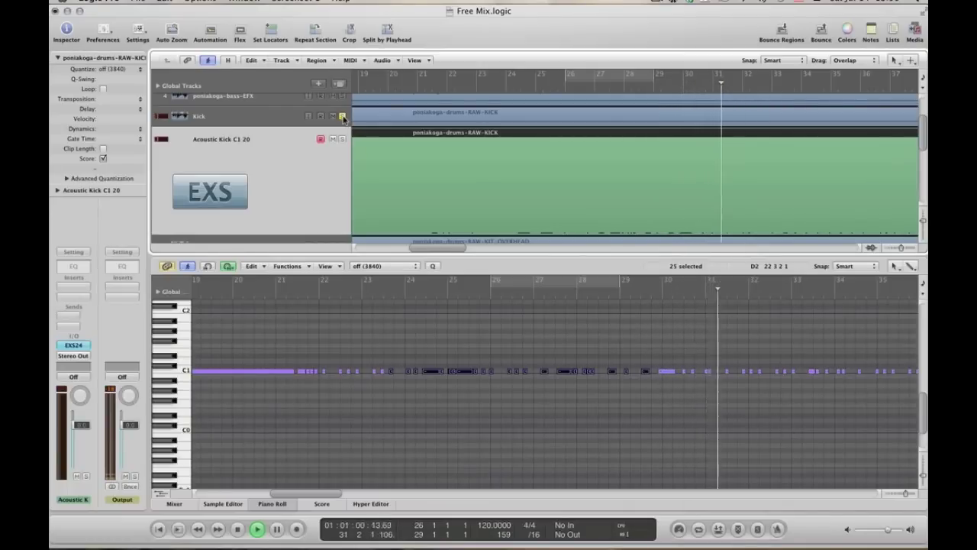
key("space")
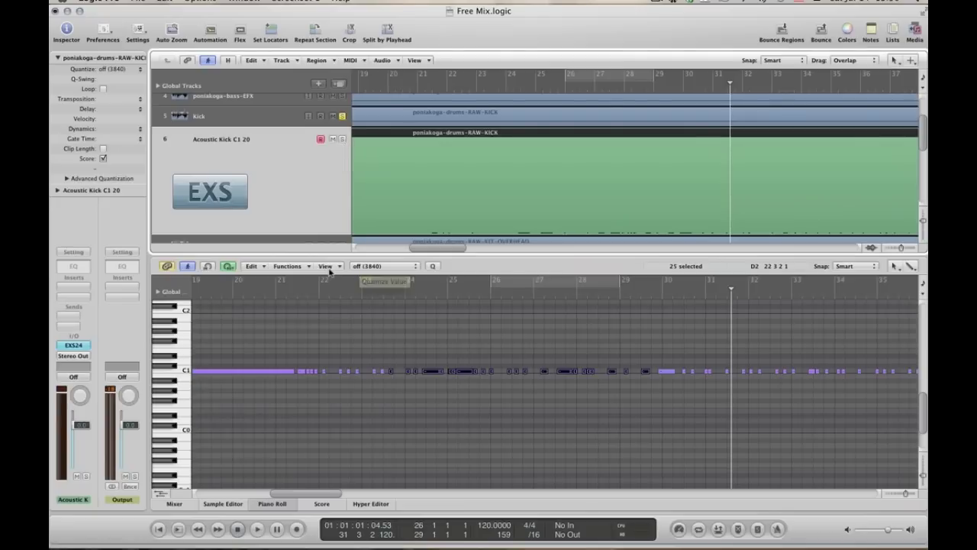
Set all notes in the Acoustic Kick C1 20 region to velocity 110 with the Fixed Velocity transform.
left_click(300, 266)
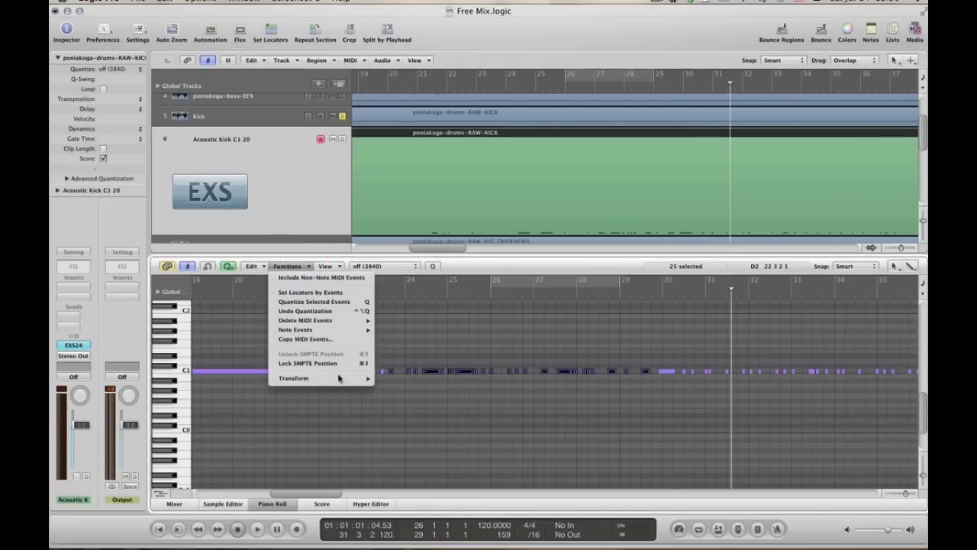
mouse_move(339, 379)
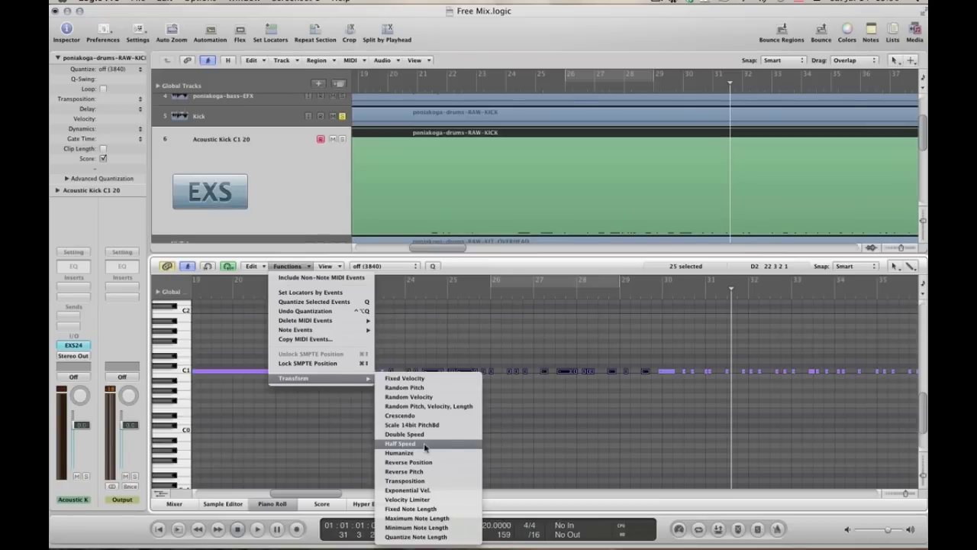
left_click(433, 378)
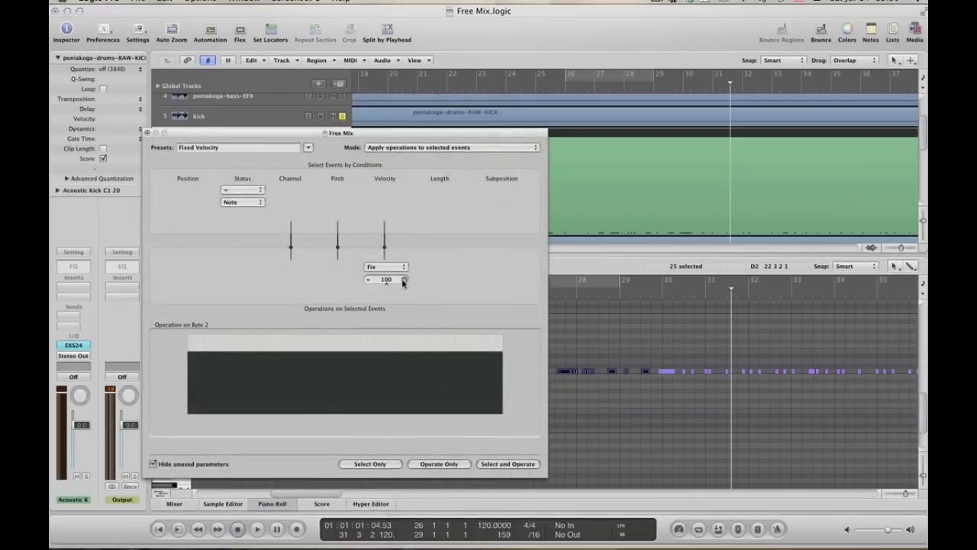
left_click(404, 279)
left_click(403, 279)
left_click(404, 280)
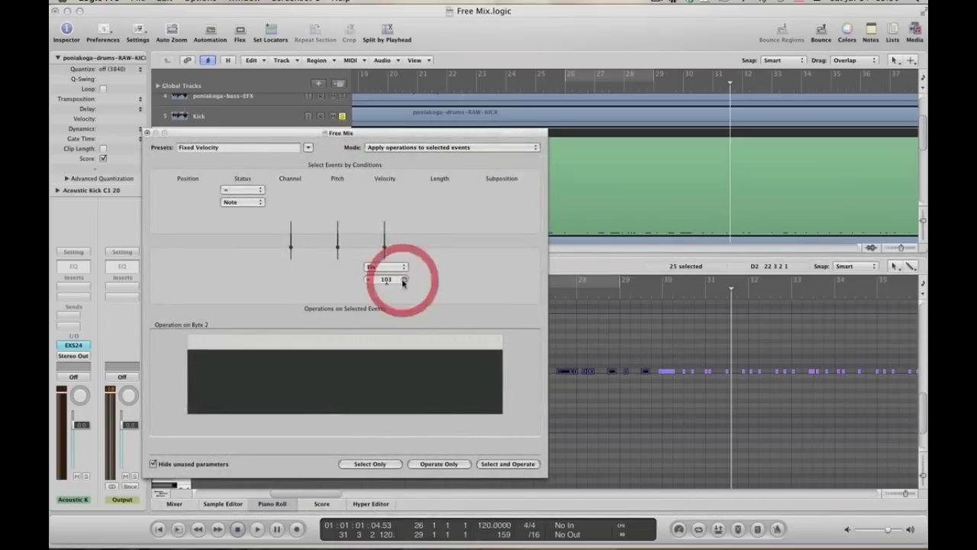
left_click(404, 279)
left_click(403, 279)
left_click(404, 280)
left_click(403, 280)
left_click(404, 279)
left_click(404, 279)
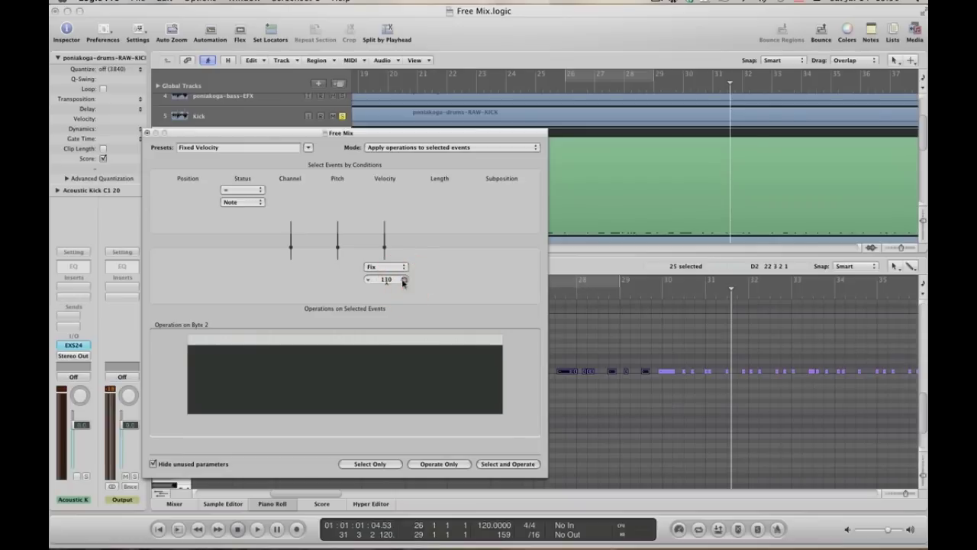
left_click(404, 280)
left_click(508, 464)
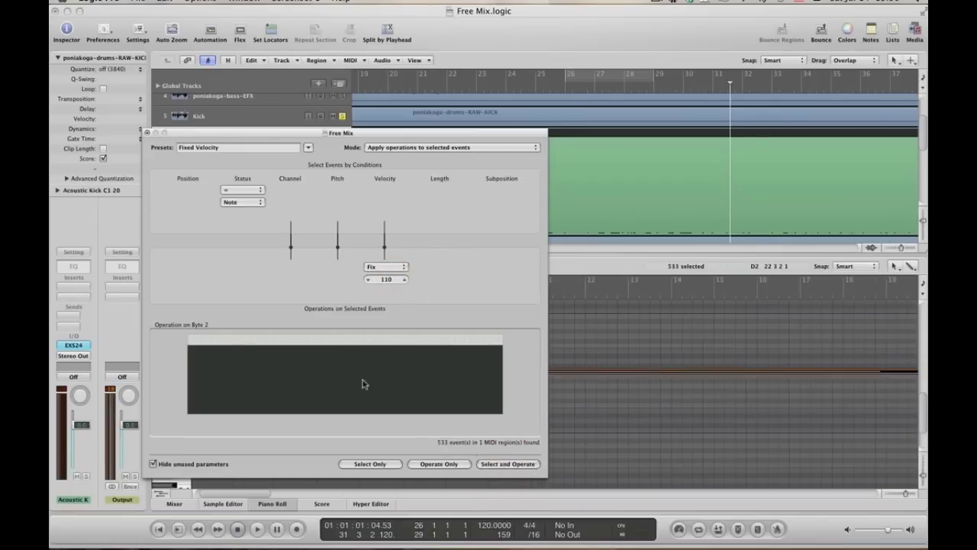
left_click(148, 133)
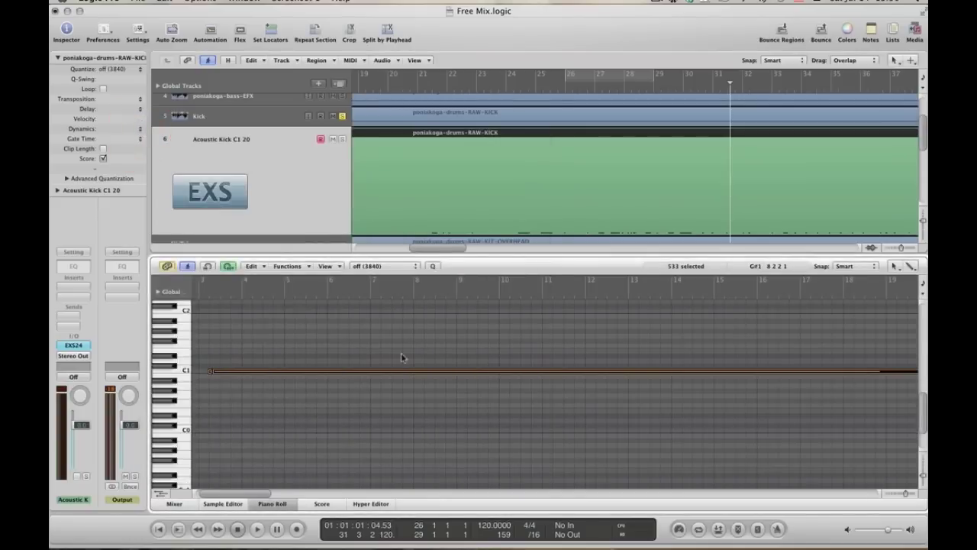
Check the note pitches and velocities in the Event List, and close the list and the Piano Roll.
left_click(892, 31)
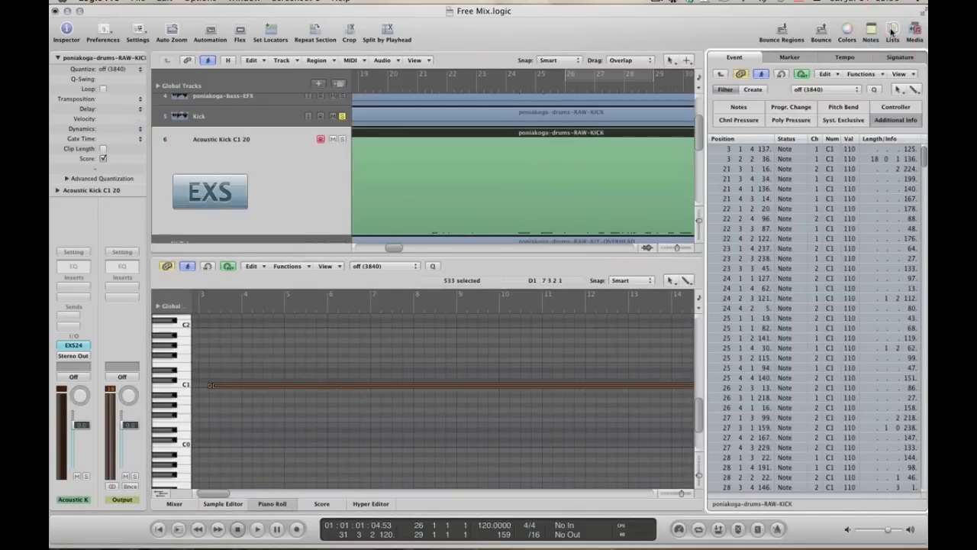
left_click(892, 31)
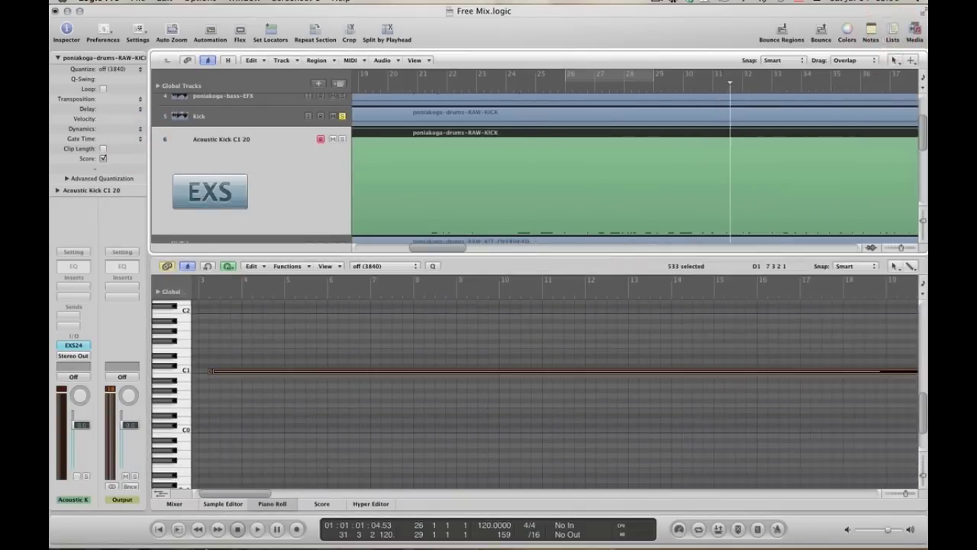
left_click(275, 504)
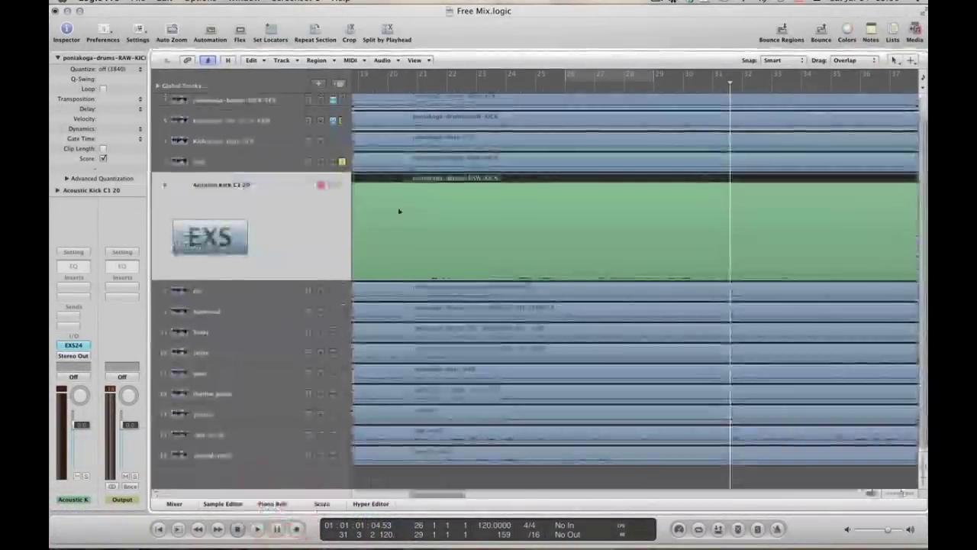
Audition the sampled kick soloed and with the raw Kick, and lower the Acoustic Kick C1 20 fader to -24.0 dB.
left_click(343, 185)
left_click(342, 161)
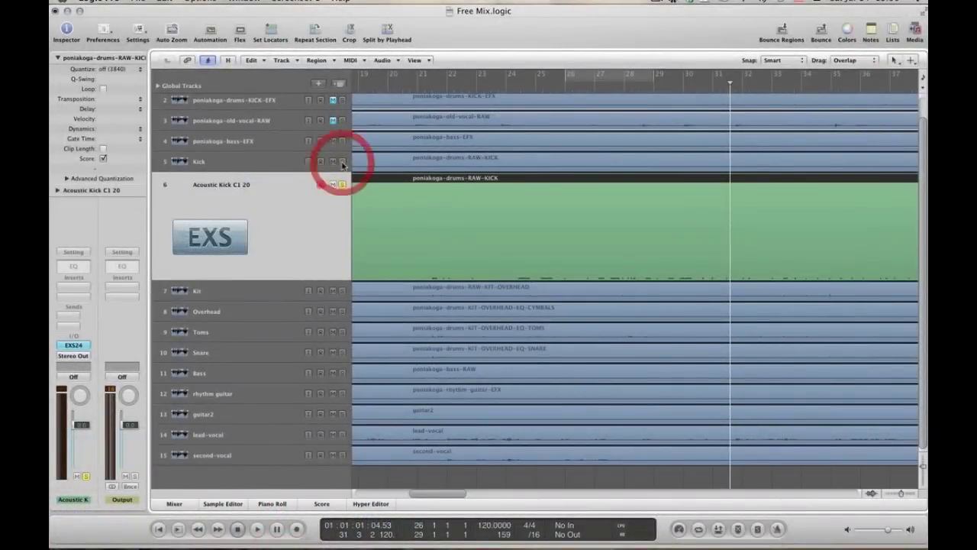
key("space")
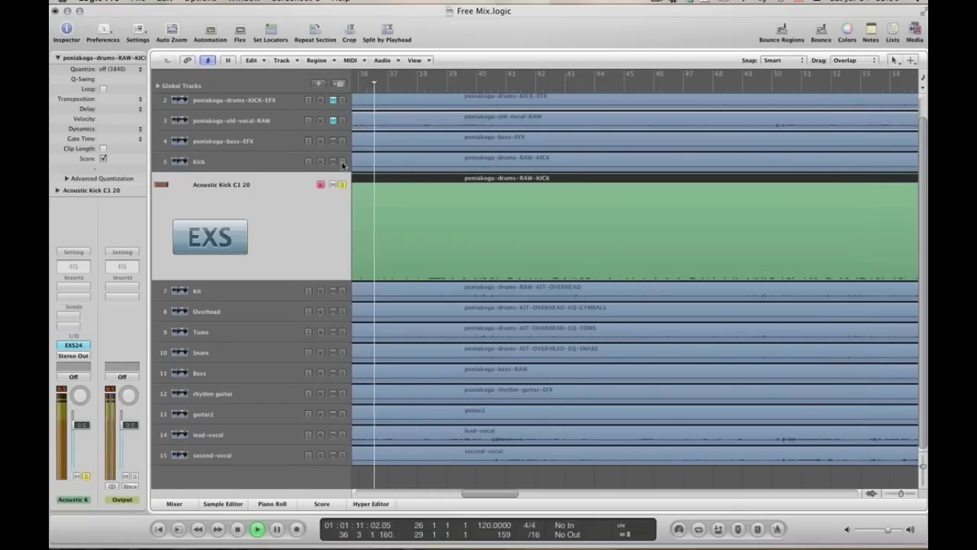
left_click(342, 162)
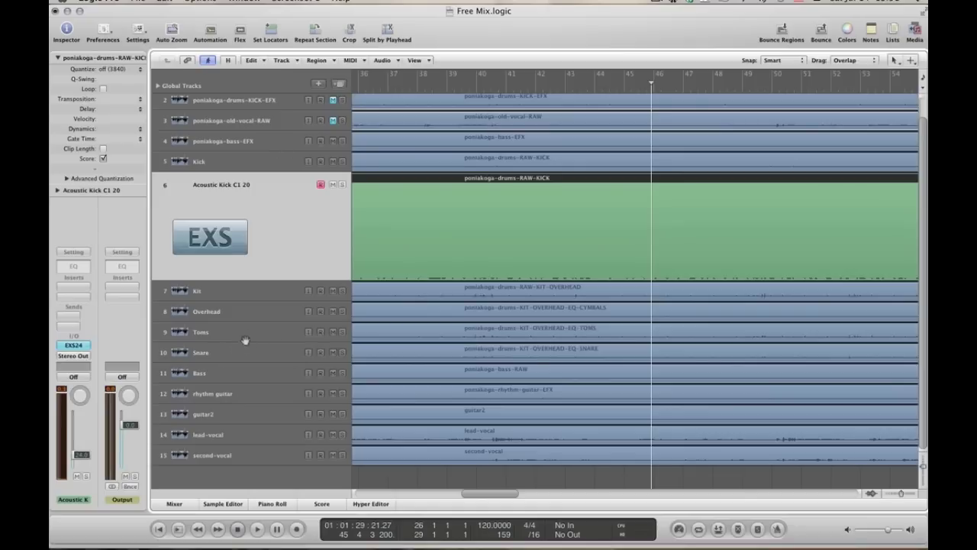
Select and solo the Snare track.
left_click(248, 352)
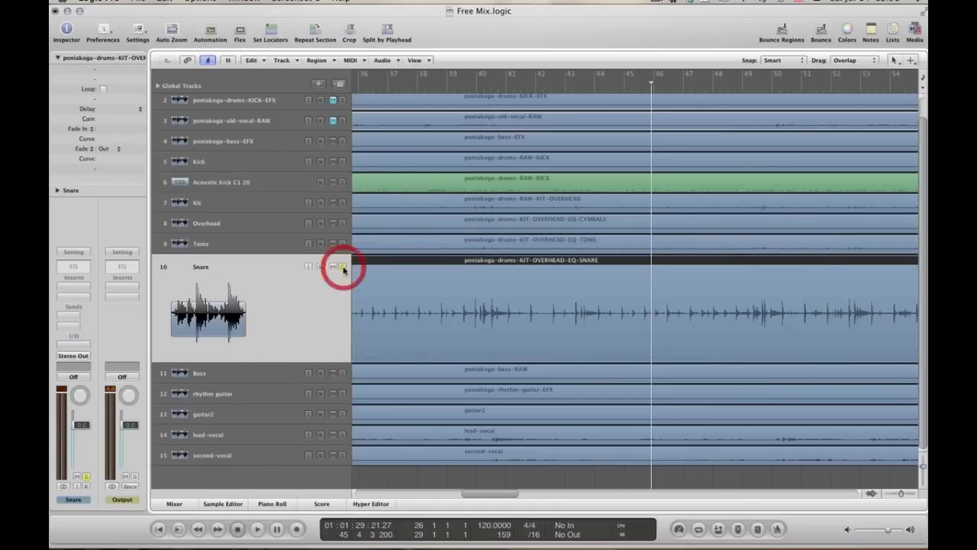
Play the soloed Snare track, insert a Channel EQ on its channel strip and open the EQ.
key("space")
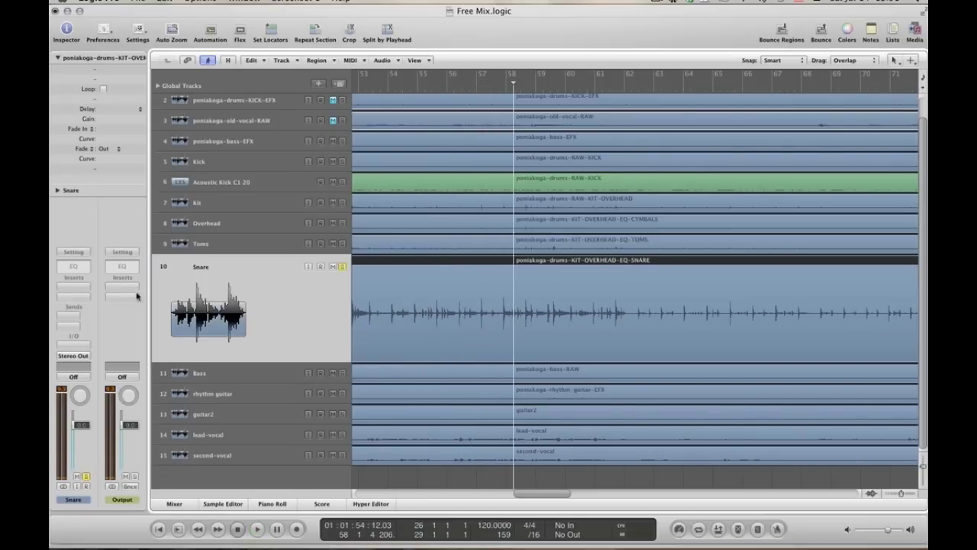
double_click(74, 266)
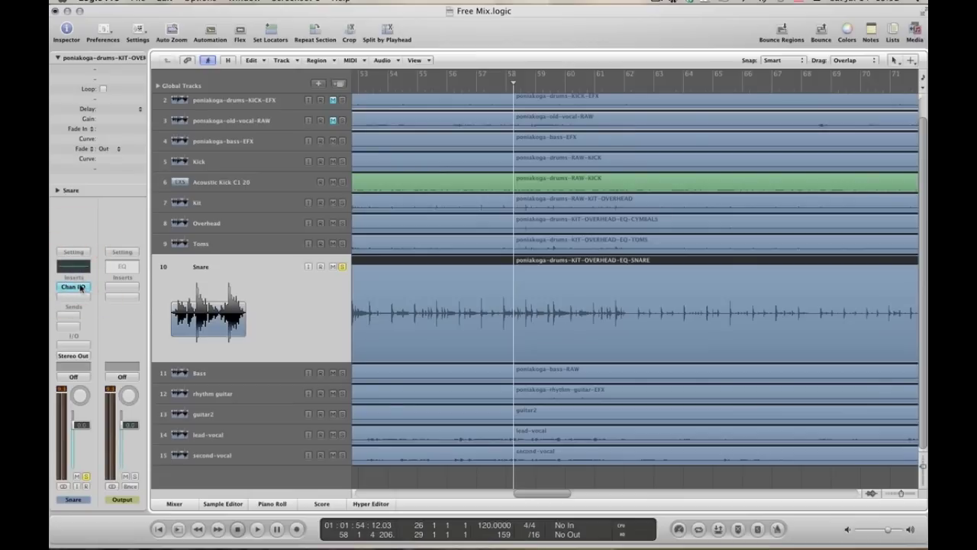
left_click(76, 286)
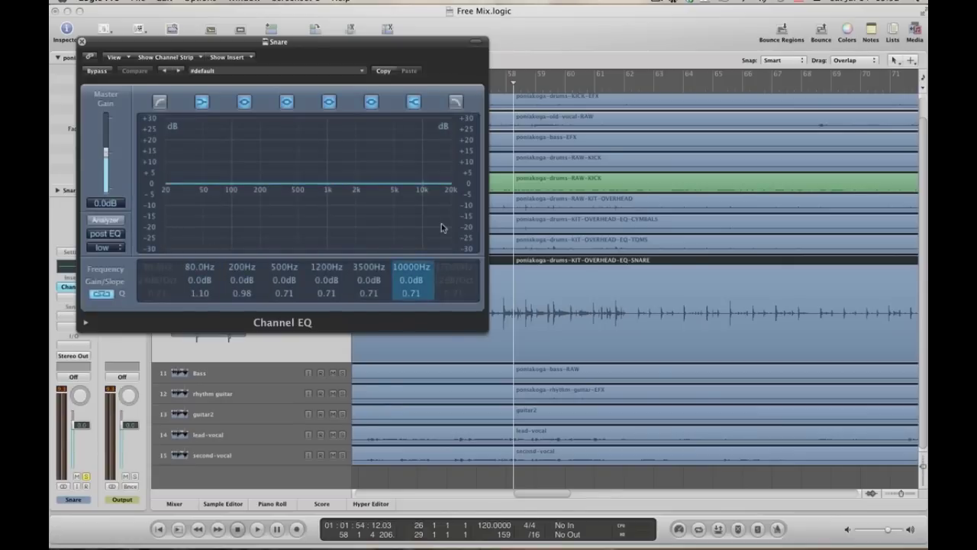
During playback, enable the Snare EQ's high-cut band and set it to 5000 Hz at 12 dB/Oct.
key("space")
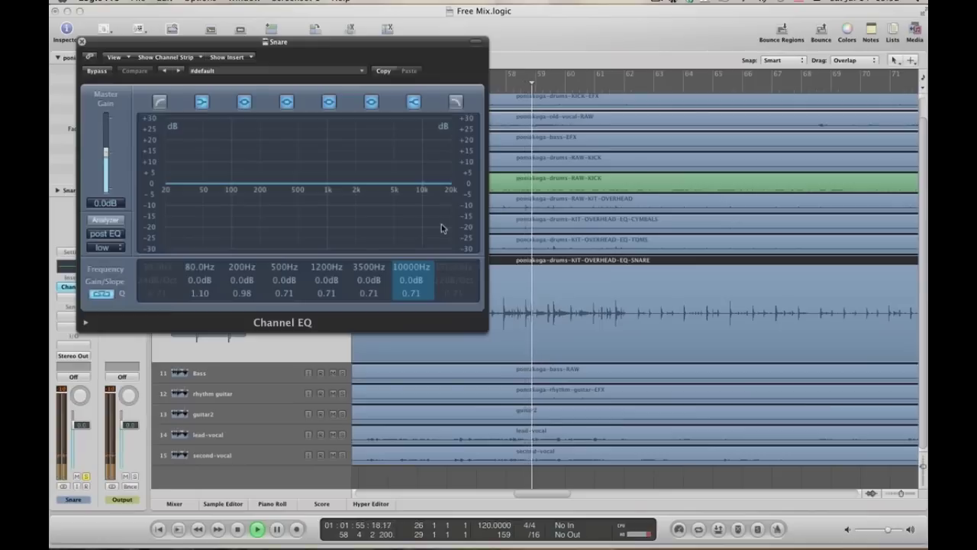
left_click(455, 101)
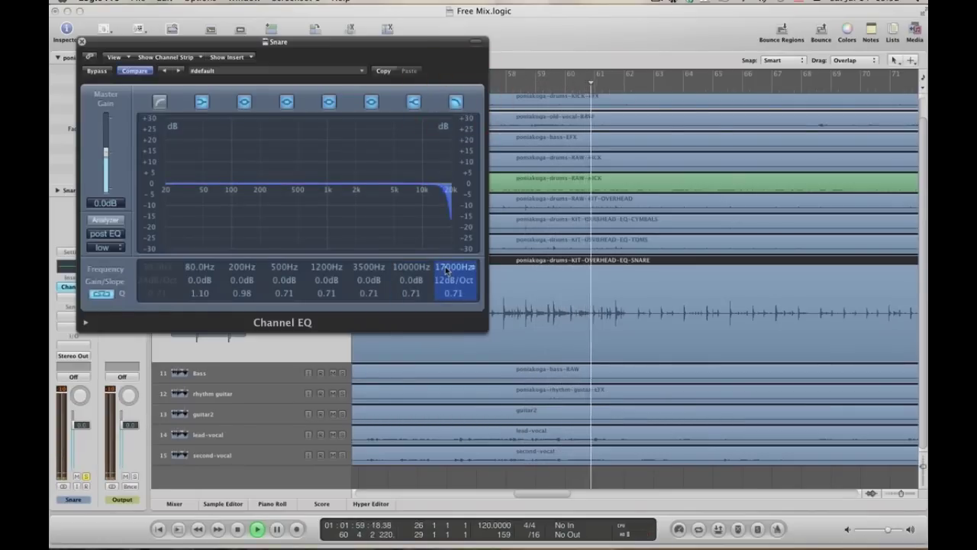
mouse_move(447, 268)
left_mouse_down()
mouse_move(441, 298)
mouse_move(445, 269)
mouse_move(445, 279)
left_mouse_up()
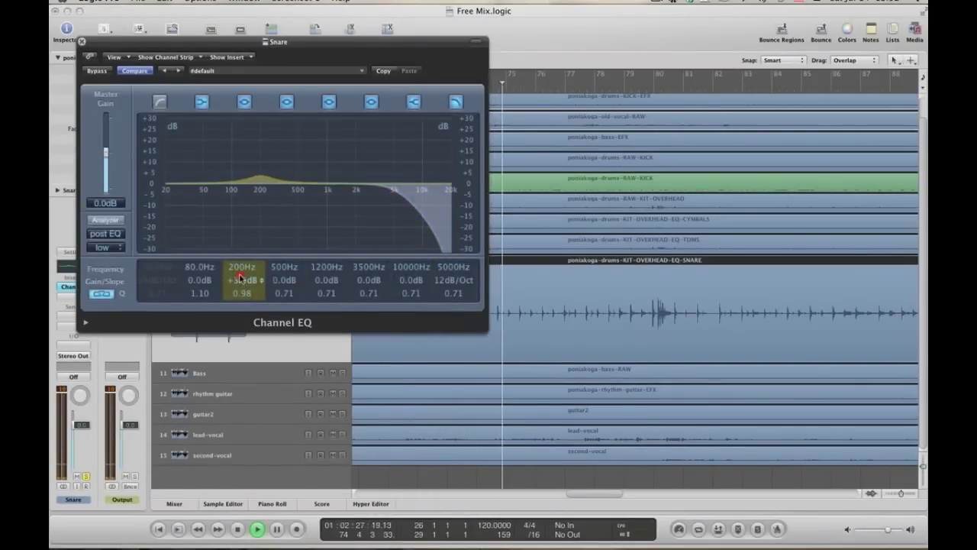
Boost the Snare EQ's 200 Hz band by about 4 dB, stop playback and close the EQ.
left_click_drag(240, 277, 240, 276)
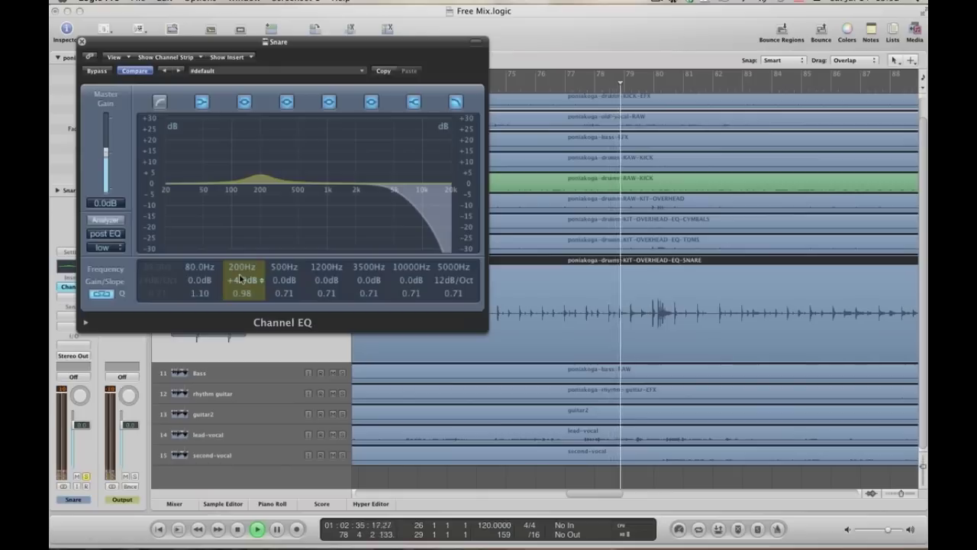
key("space")
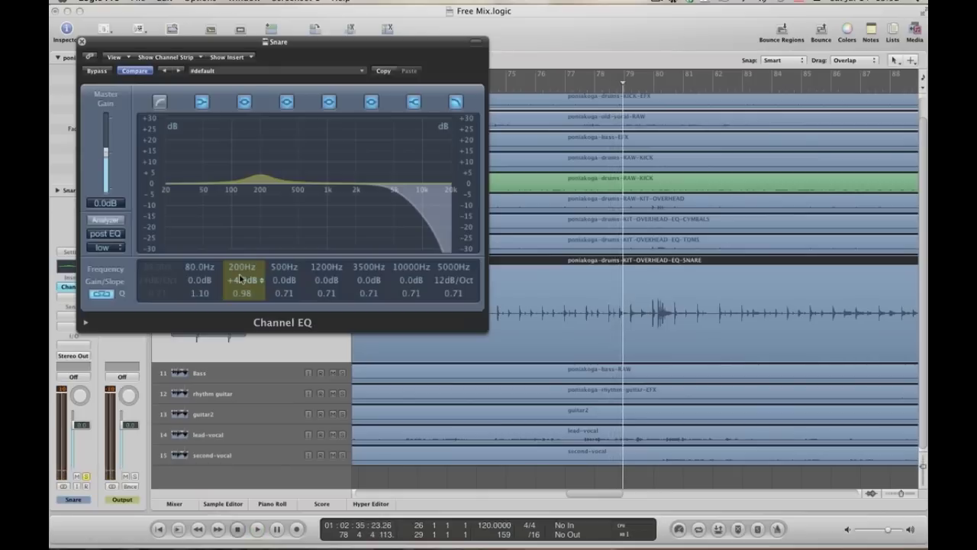
left_click(82, 43)
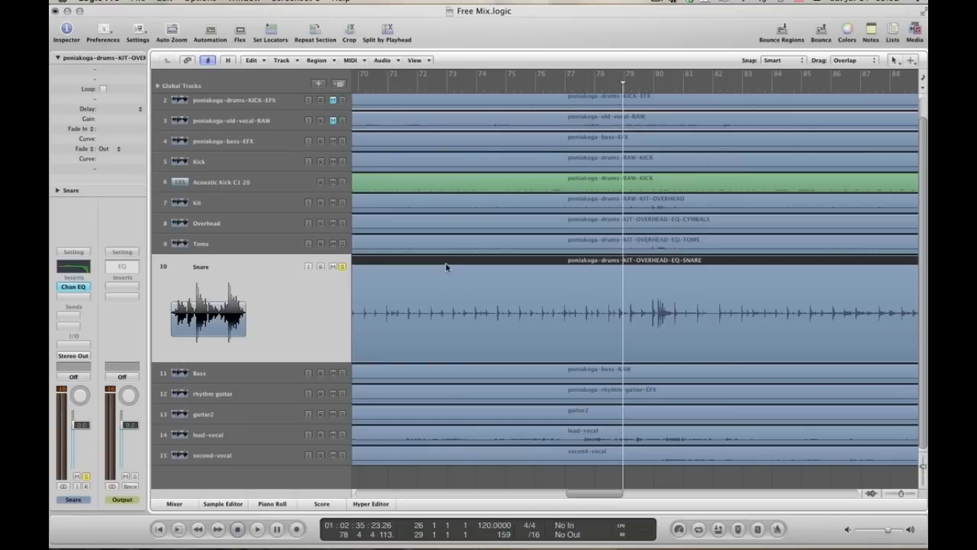
Create a new software instrument track below Snare and load a mono EXS24 sampler on it.
left_click(294, 61)
left_click(295, 81)
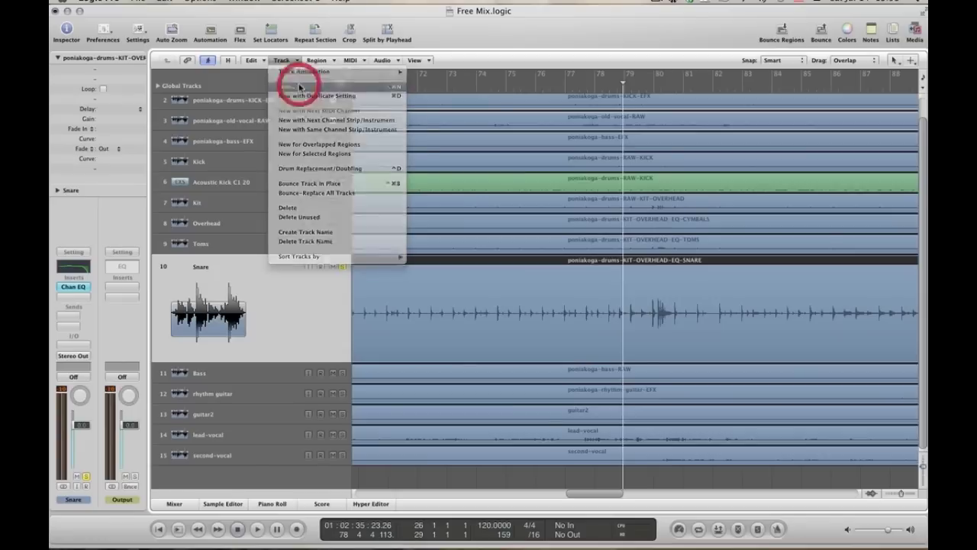
left_click(573, 123)
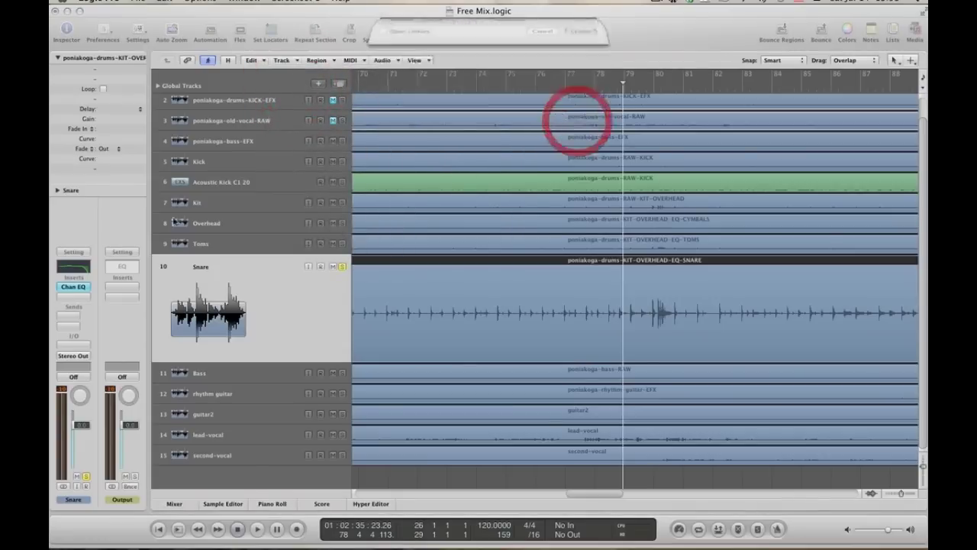
left_click(74, 348)
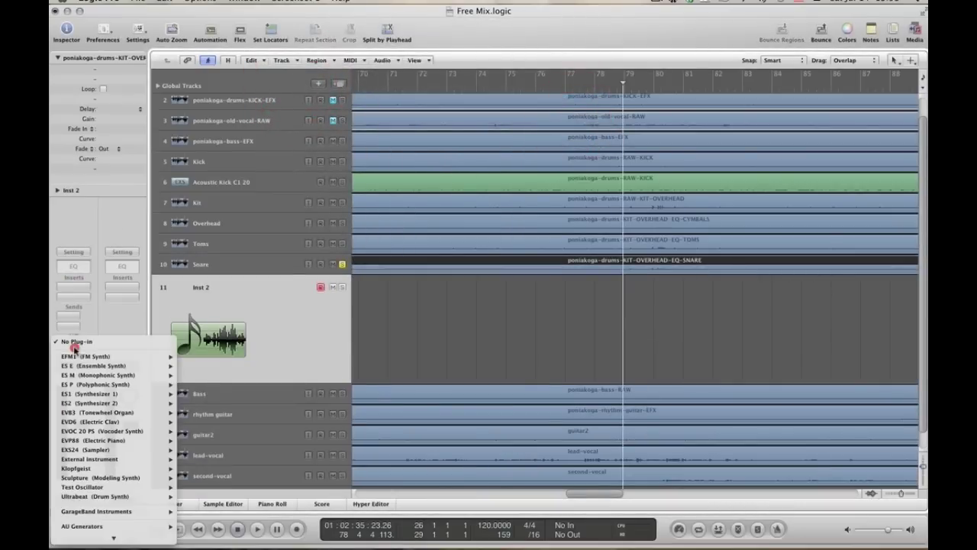
mouse_move(161, 448)
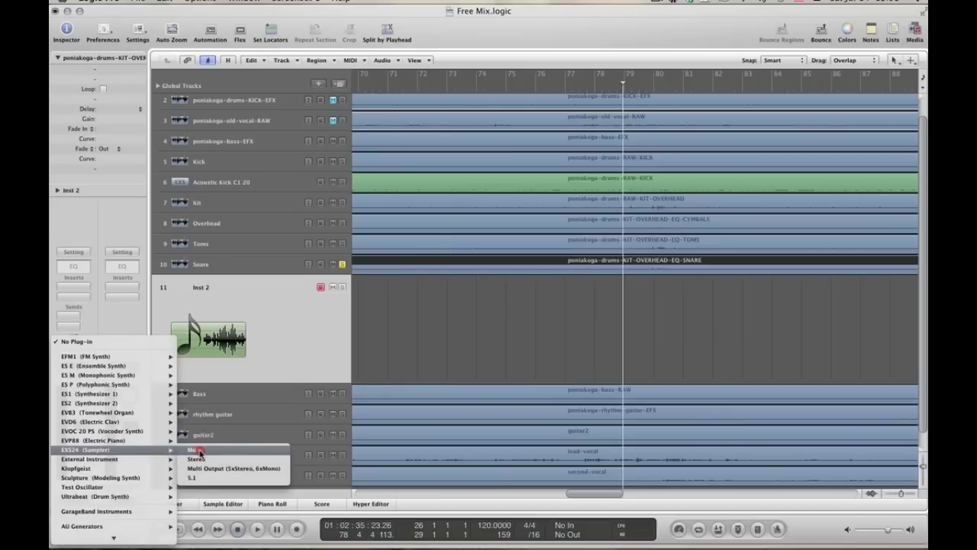
left_click(195, 449)
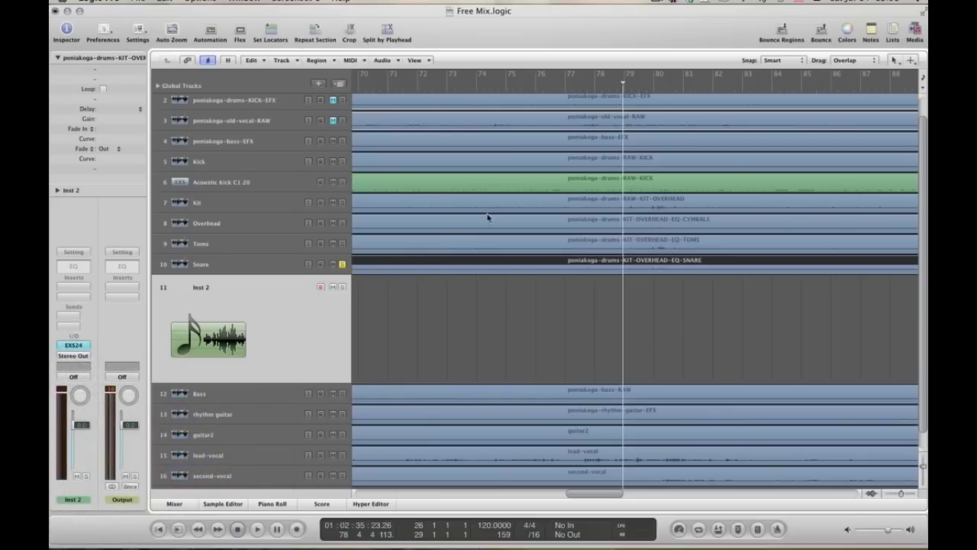
Load the factory single-drum instrument Acoustic Snare D1 18 in the EXS24, accept the sample path and close the sampler.
left_click(74, 348)
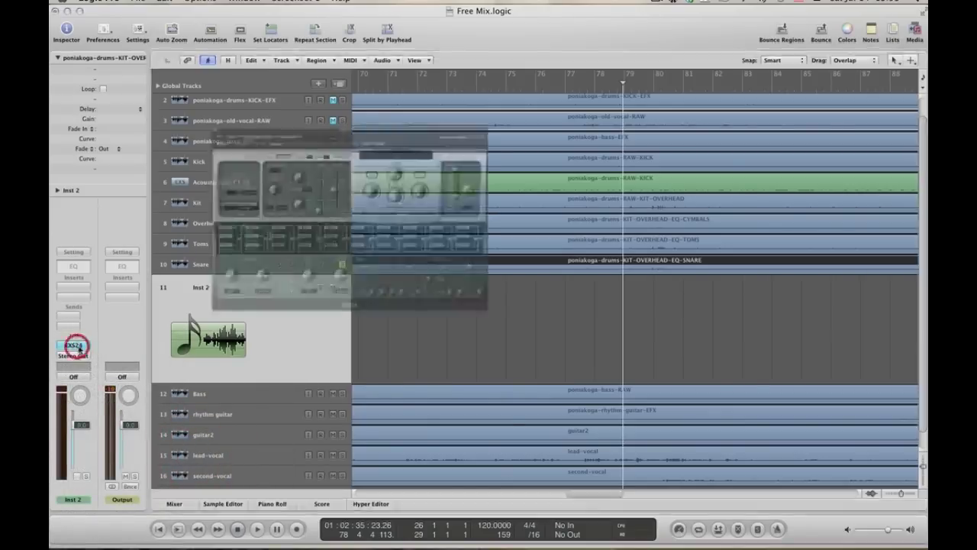
left_click(459, 94)
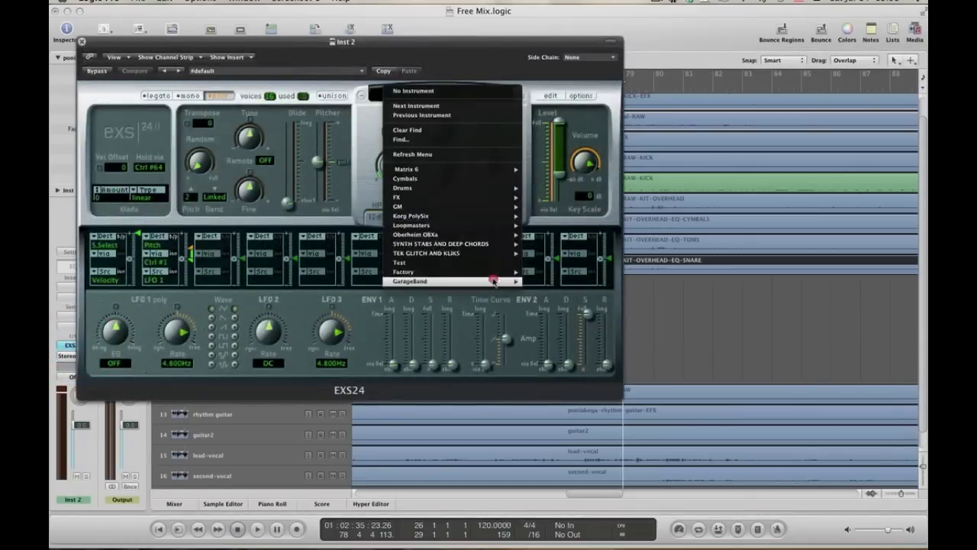
mouse_move(495, 273)
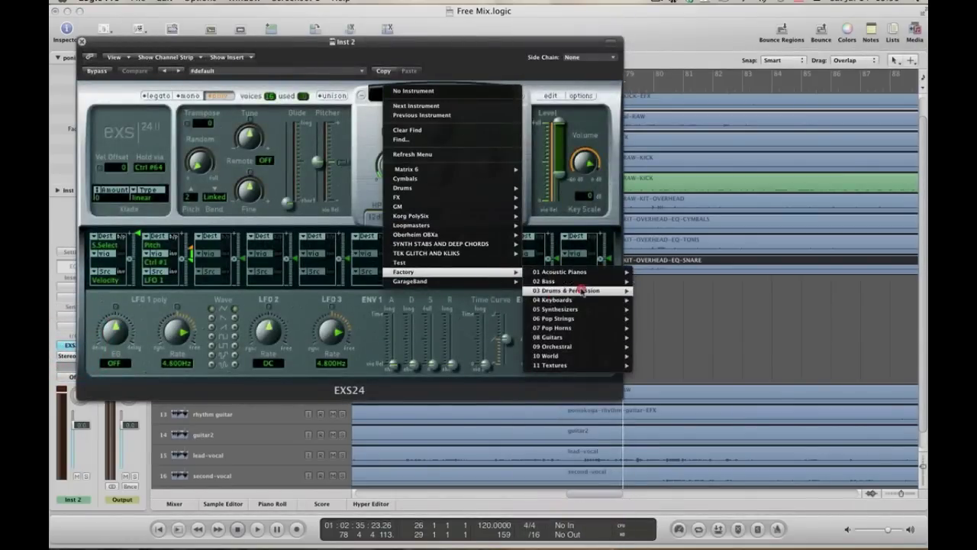
mouse_move(582, 290)
mouse_move(696, 310)
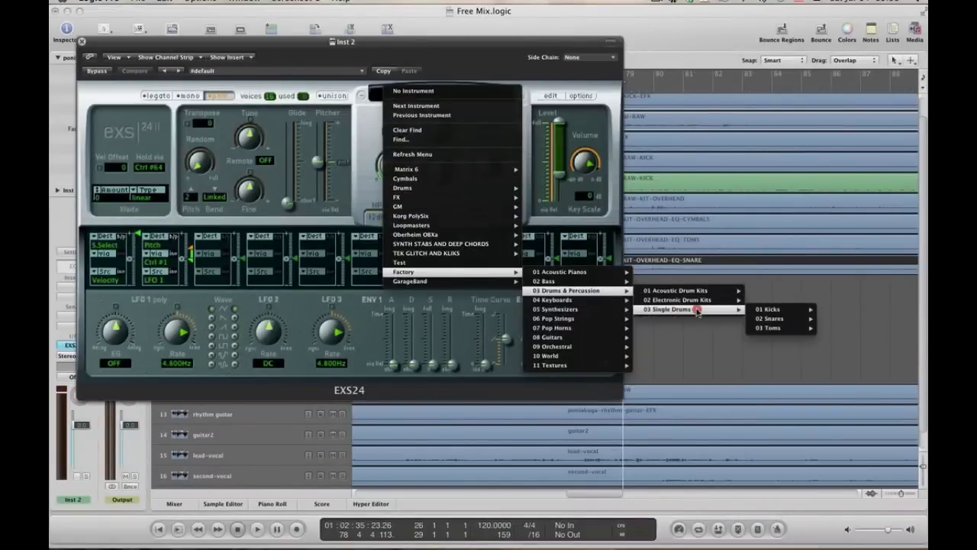
mouse_move(771, 319)
mouse_move(832, 320)
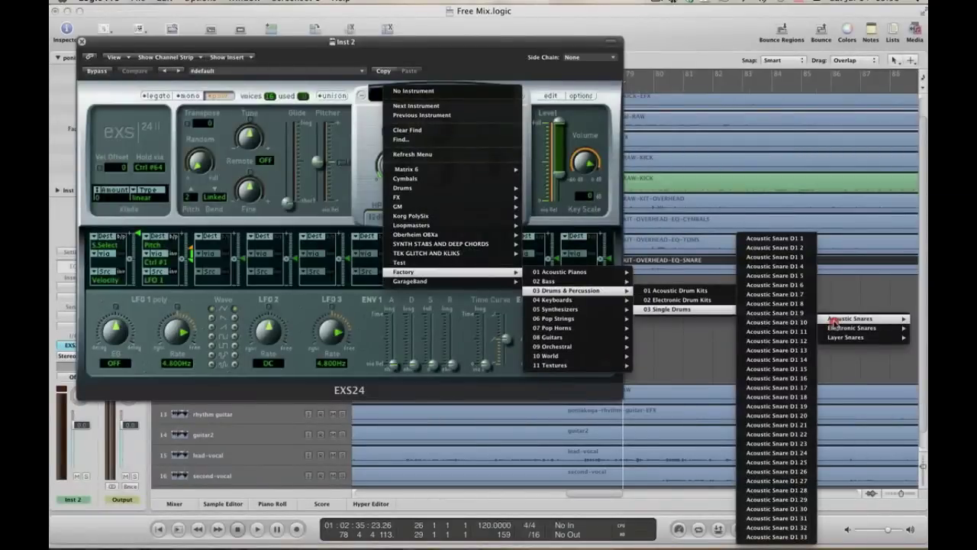
left_click(774, 398)
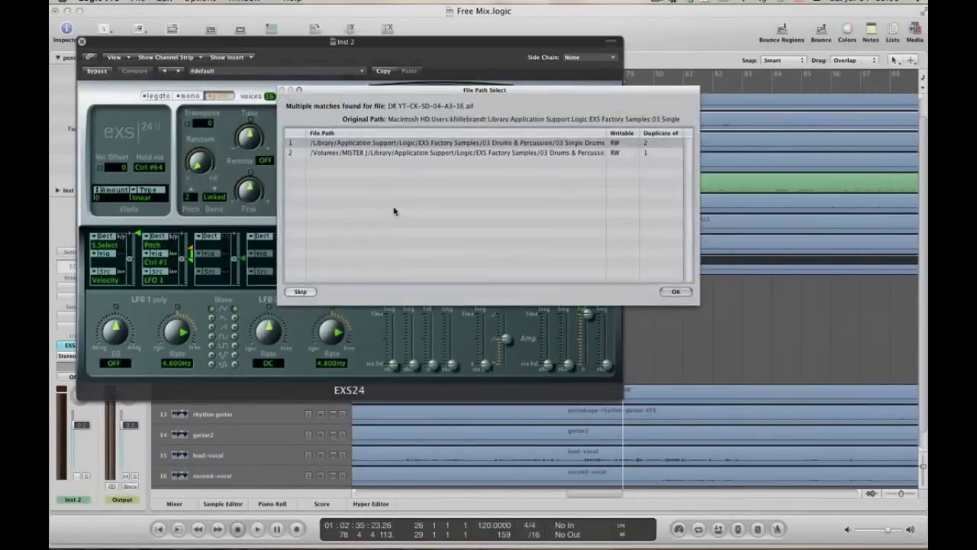
left_click(676, 292)
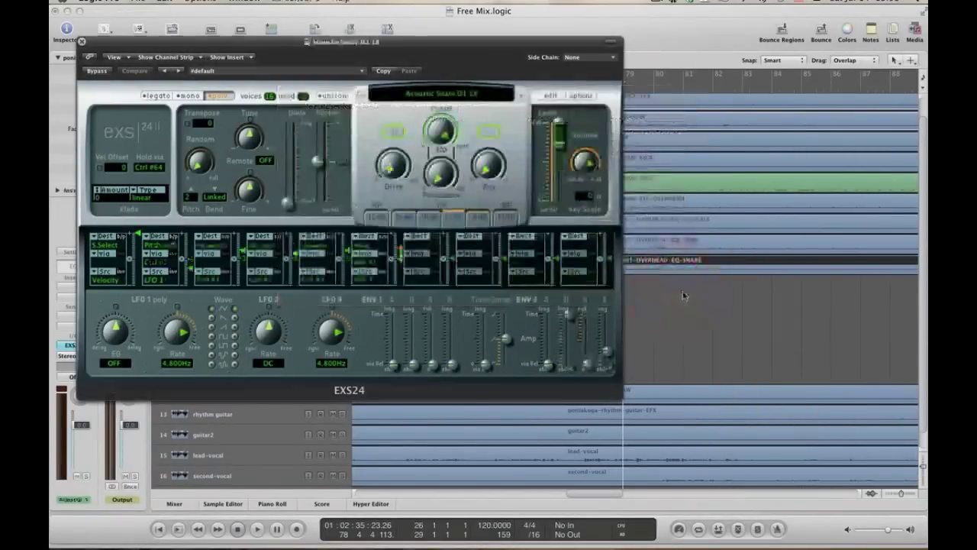
left_click(82, 42)
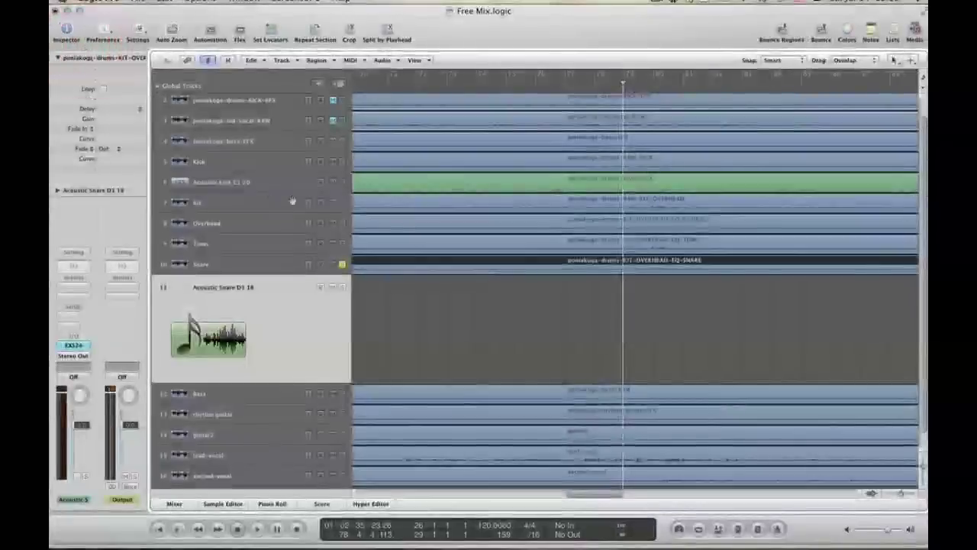
Open the Snare region in the Sample Editor, play bars 76 to 82 as a cycle, and start converting the audio to MIDI notes.
double_click(457, 267)
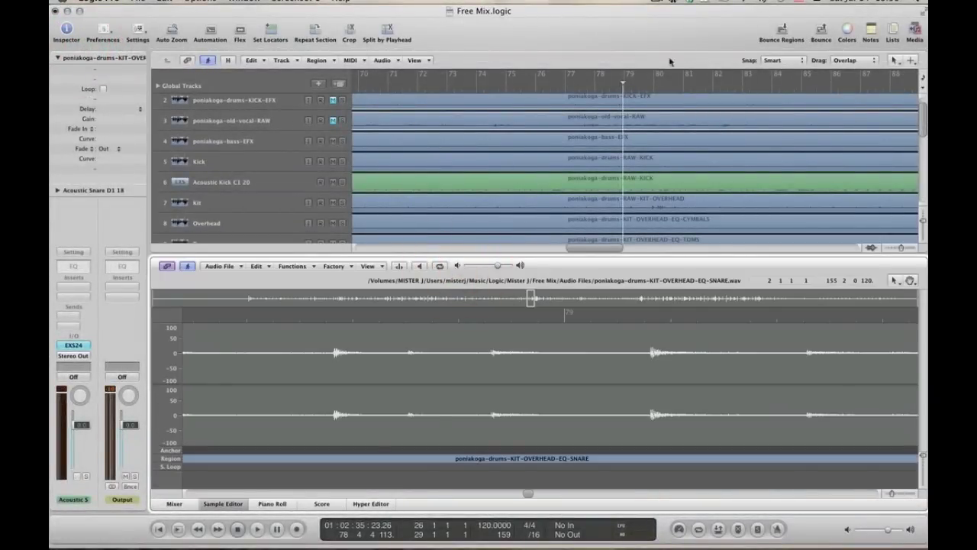
left_click_drag(536, 82, 722, 84)
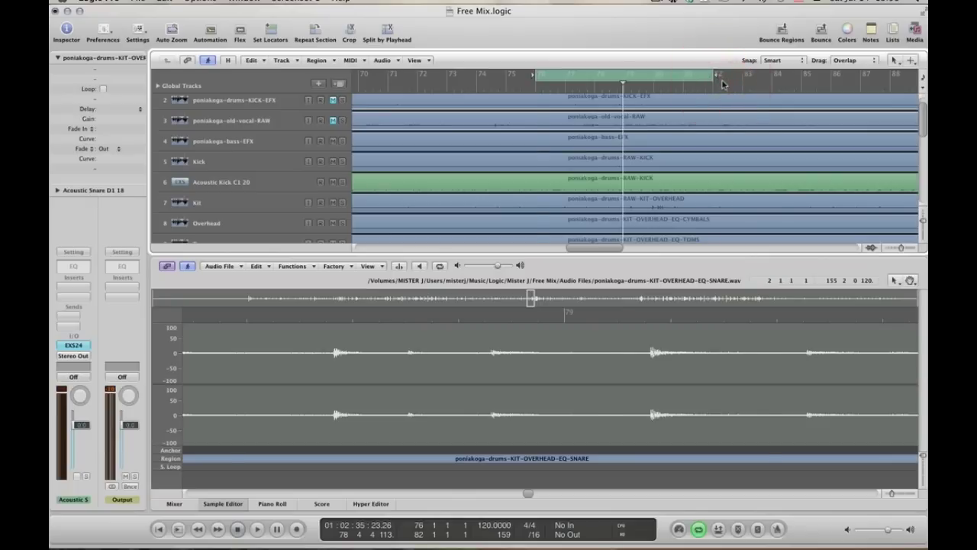
key("space")
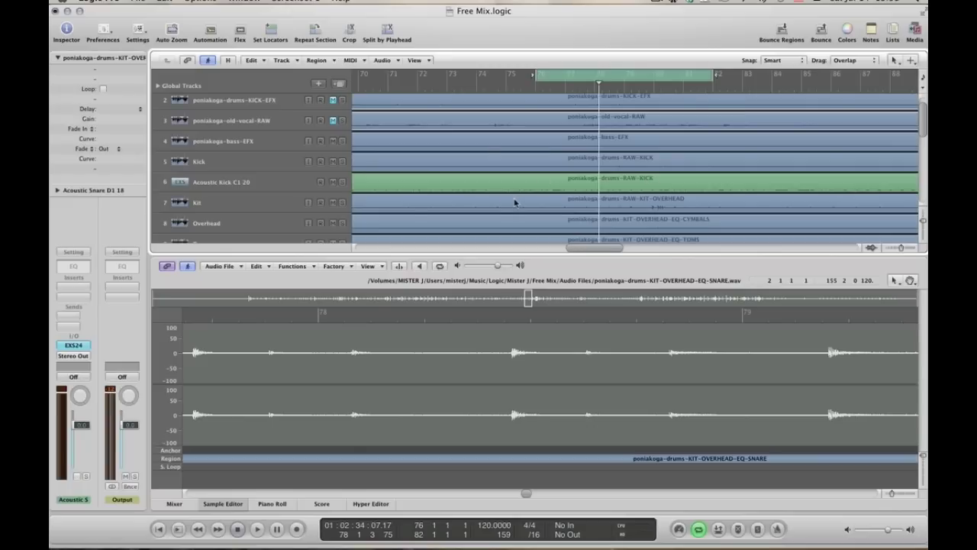
left_click(349, 266)
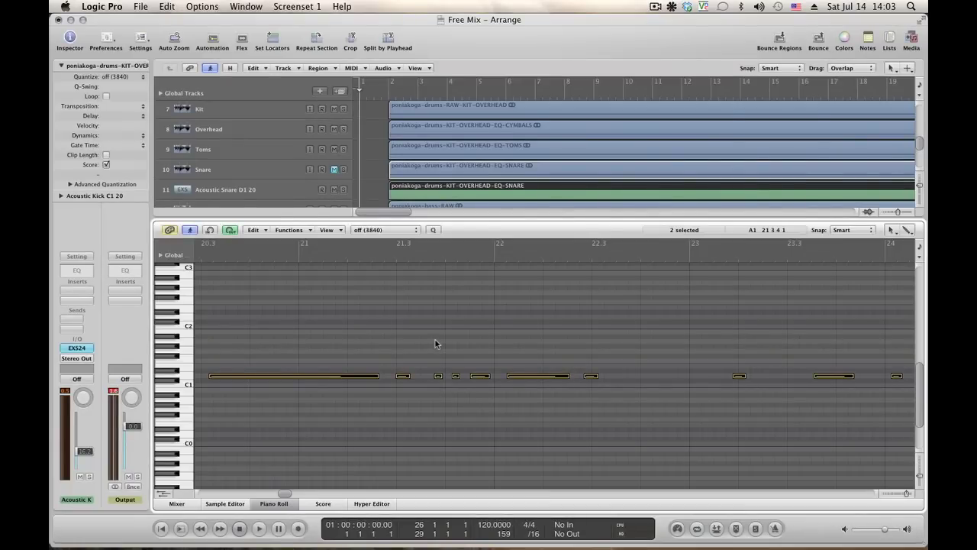
Solo the Acoustic Snare D1 20 track and audition its converted MIDI notes against the Piano Roll.
key("super+a")
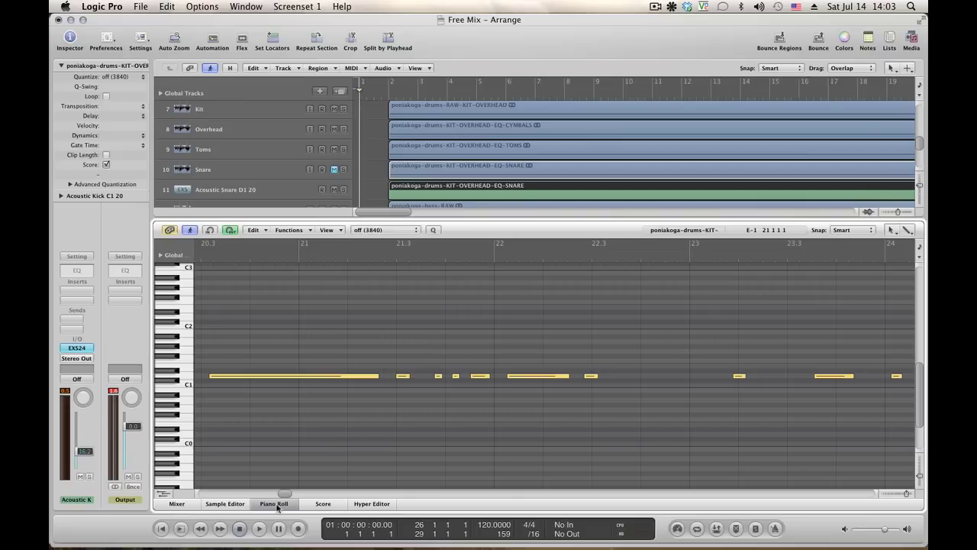
left_click(343, 189)
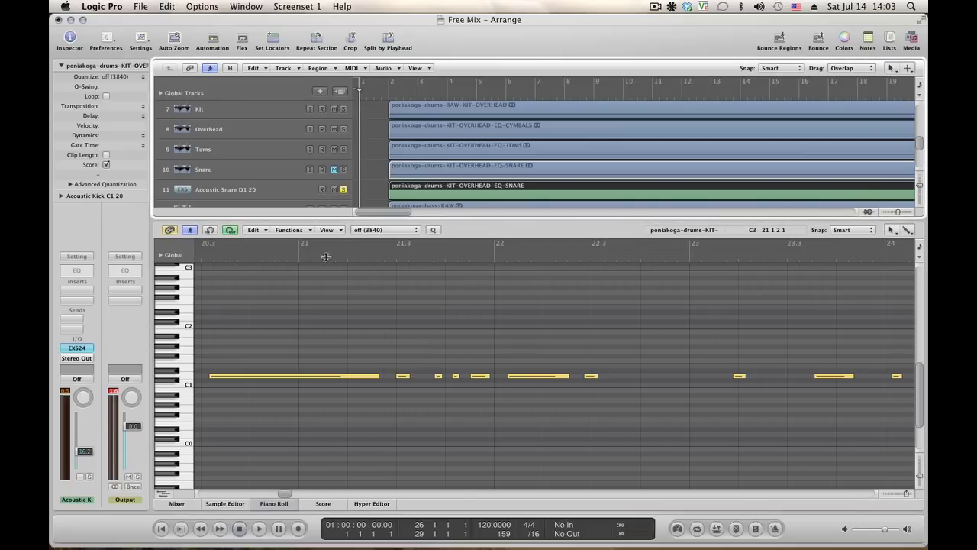
key("space")
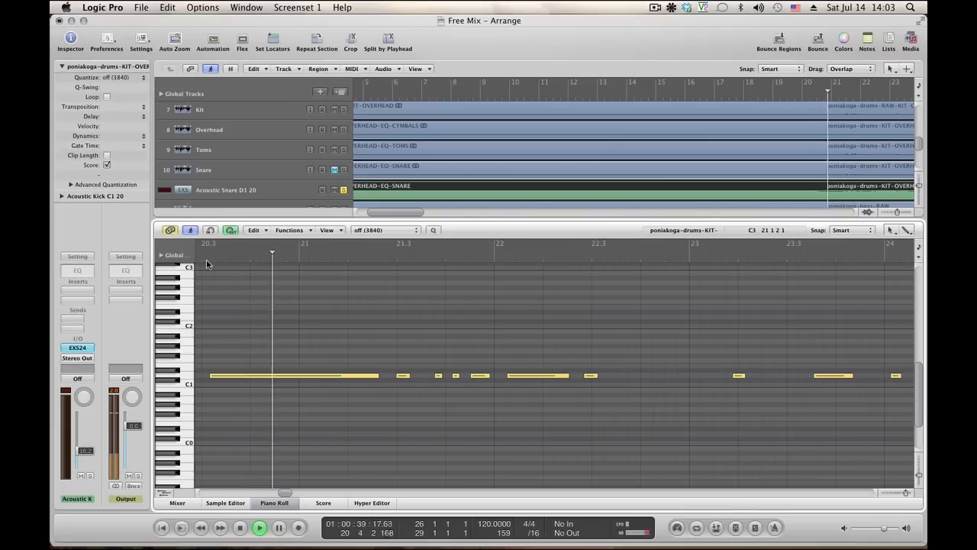
left_click_drag(240, 202, 229, 283)
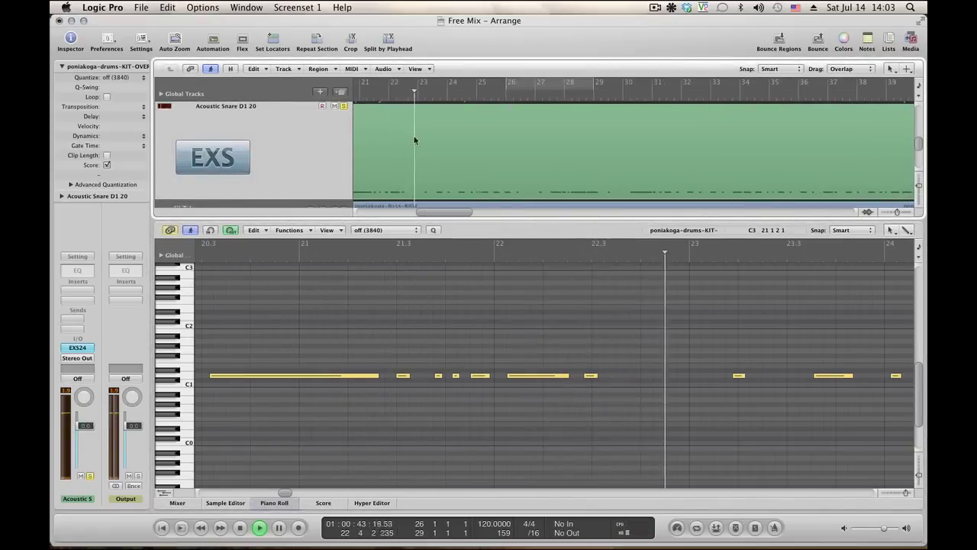
scroll(412, 145, "down", 1)
scroll(407, 164, "up", 3)
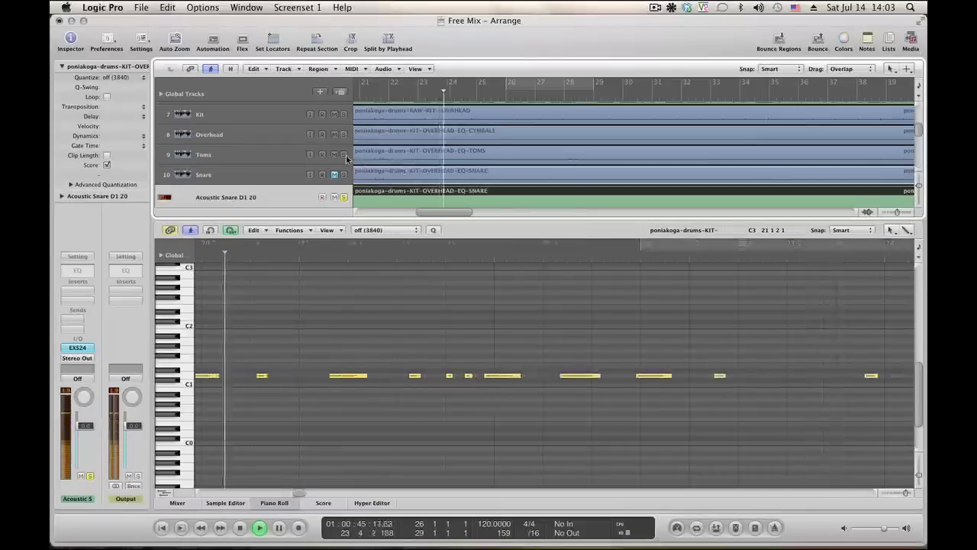
Audition the Acoustic Kick C1 20 track's converted MIDI notes, stop playback and compare the note lengths around bar 35 in the Piano Roll.
right_click(338, 122)
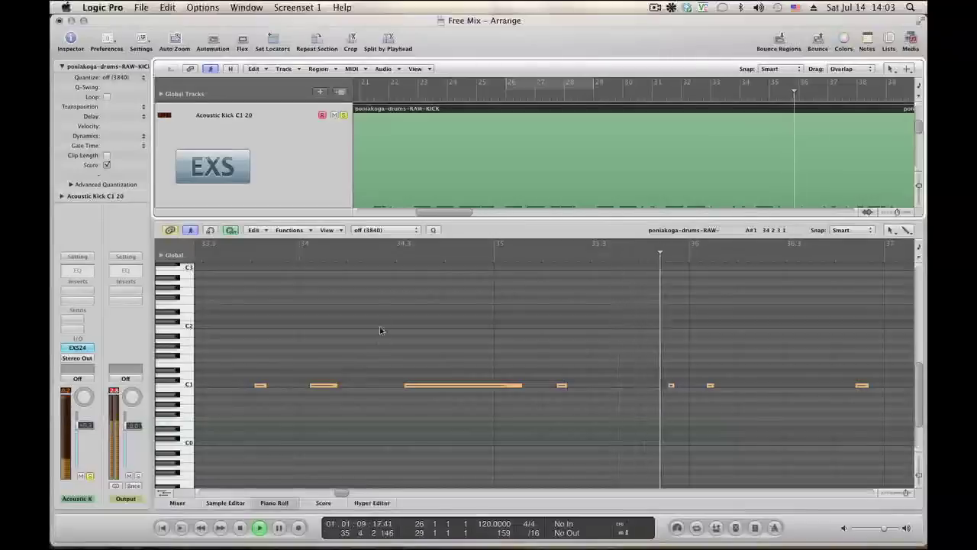
key("space")
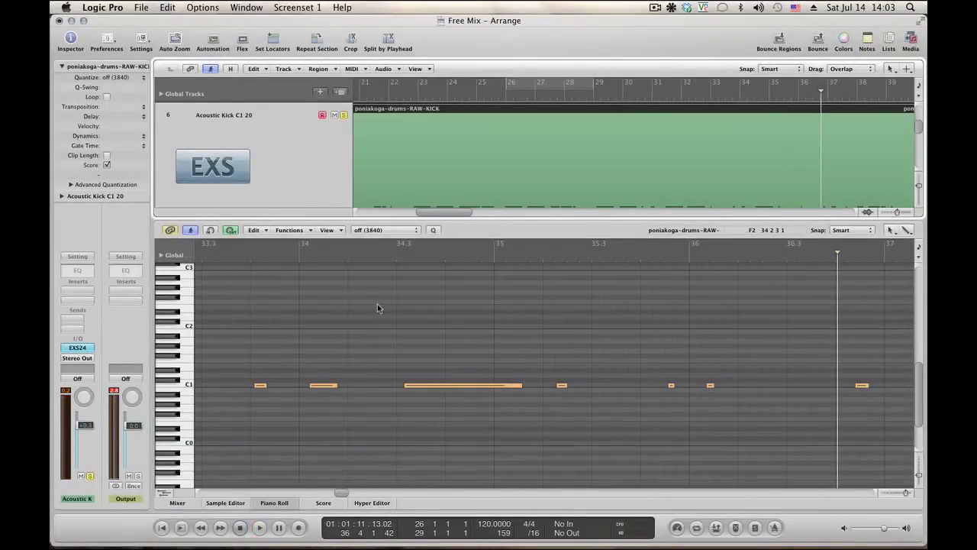
left_click_drag(498, 357, 462, 425)
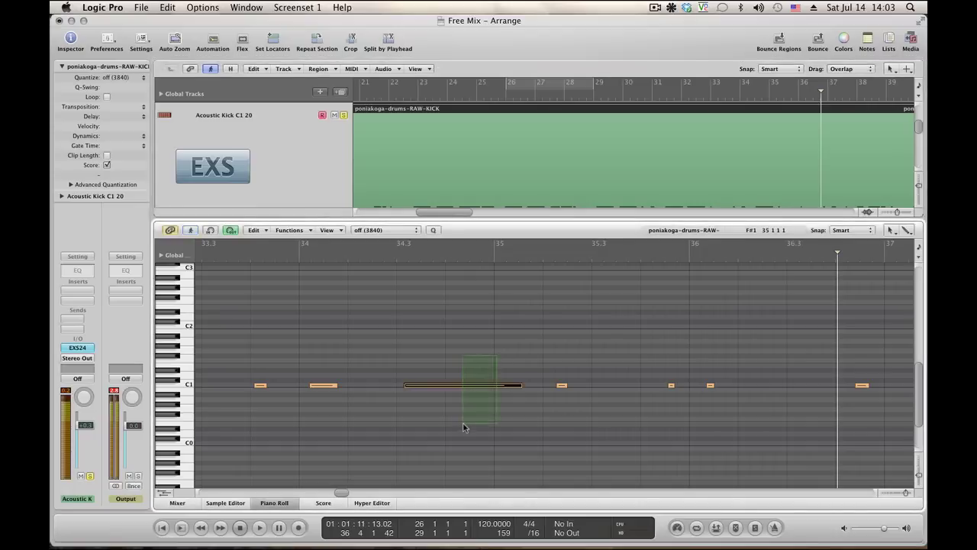
left_click_drag(461, 349, 463, 424)
left_click_drag(570, 364, 554, 426)
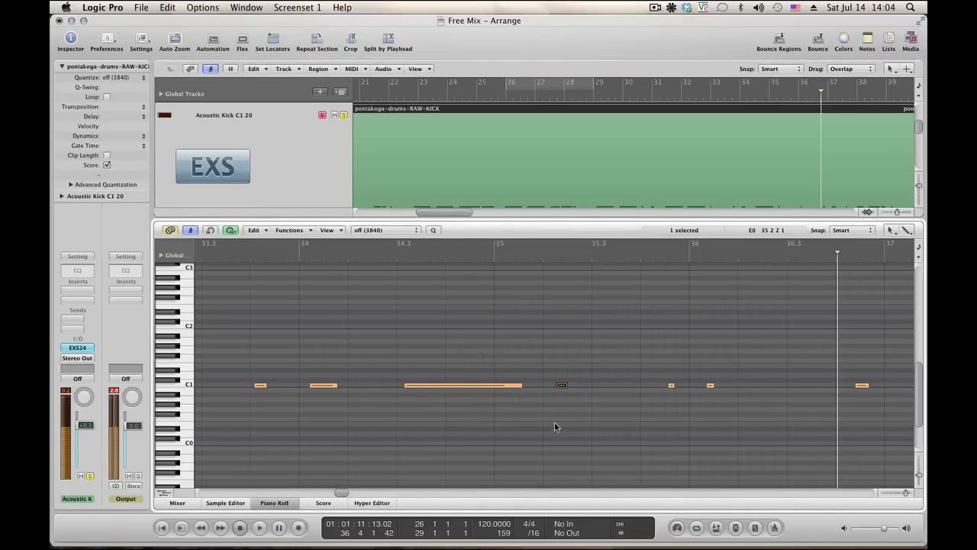
Apply the Fixed Note Length transform to all Acoustic Kick C1 20 notes with length fixed at . . 1 0, and close the transform window.
left_click(291, 230)
mouse_move(334, 345)
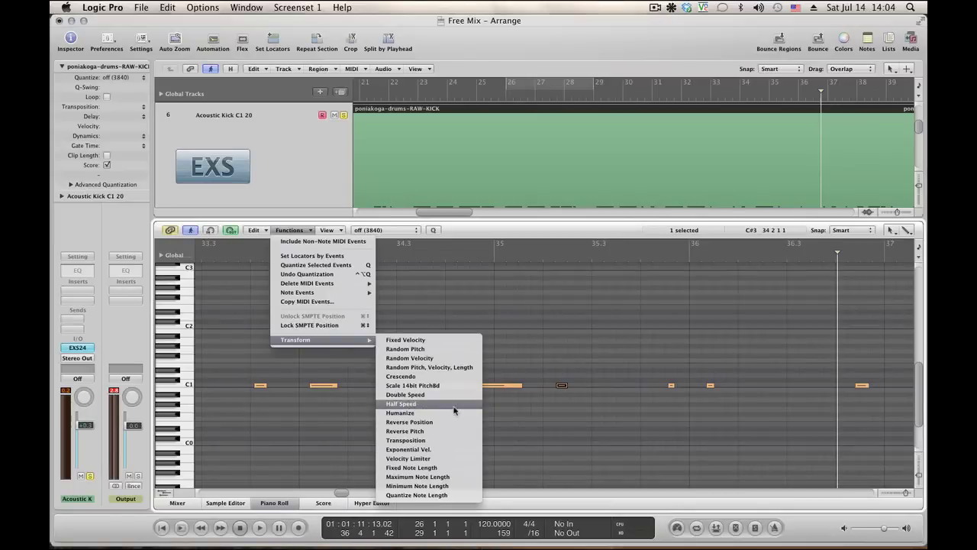
left_click(456, 467)
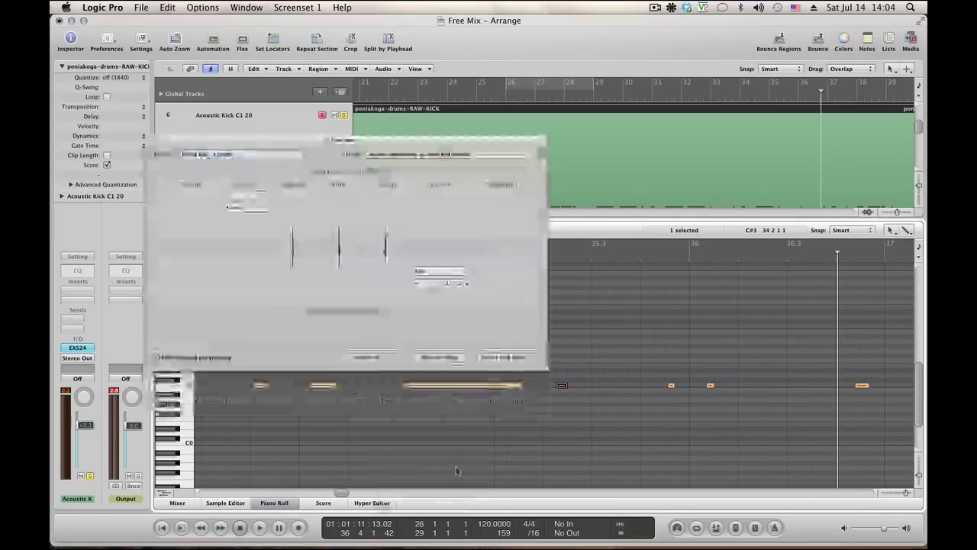
left_click(511, 360)
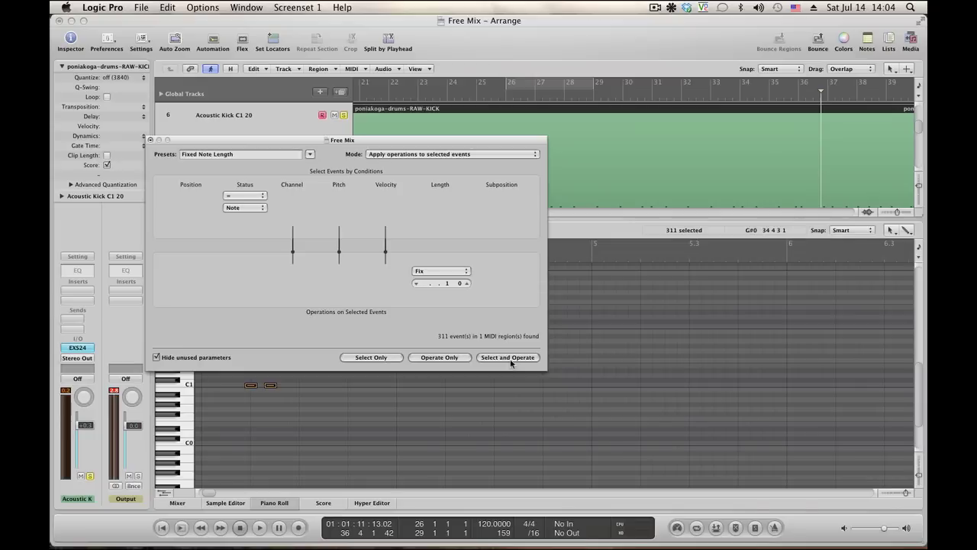
left_click_drag(219, 142, 457, 237)
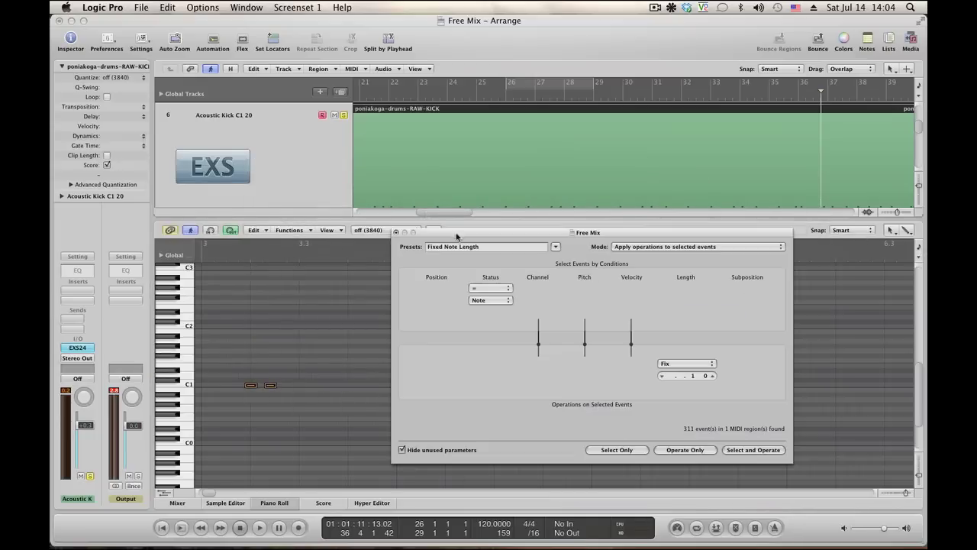
left_click(395, 232)
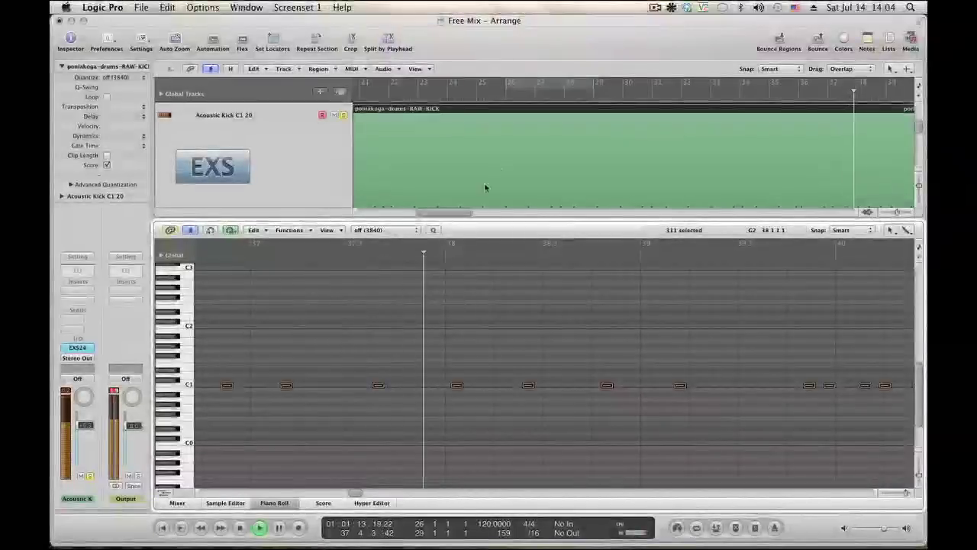
Apply the Fixed Note Length transform, fixed at . . 1 0, to all notes in the Acoustic Snare D1 20 region and stop playback.
scroll(495, 183, "down", 4)
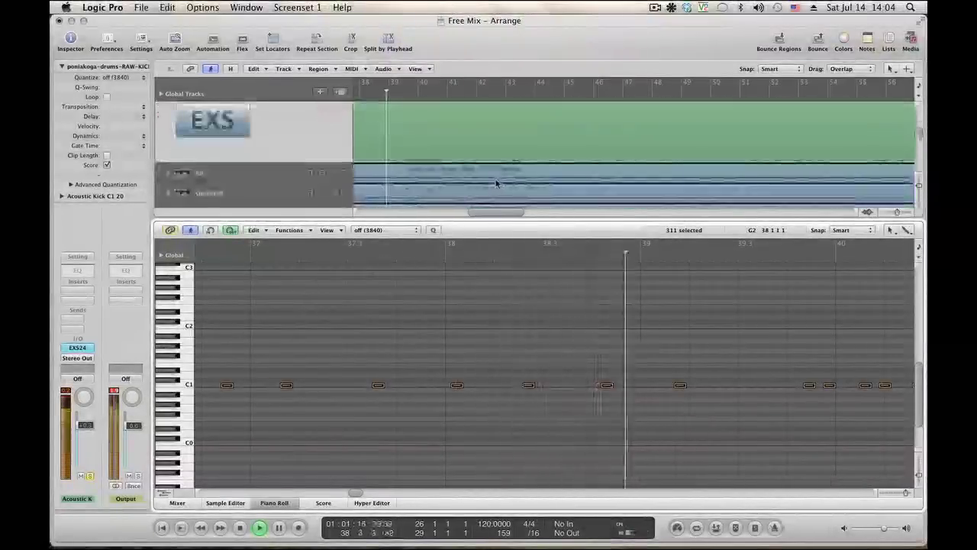
left_click(484, 160)
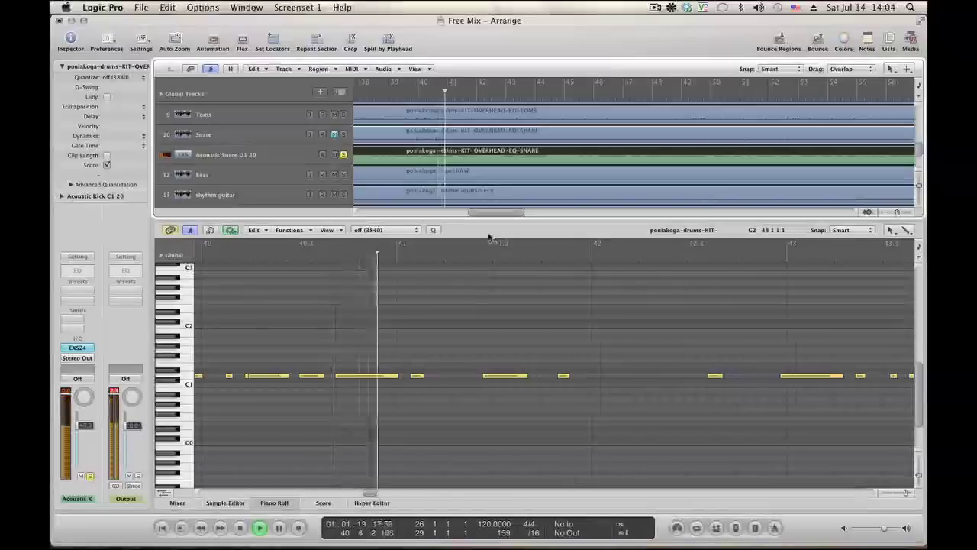
left_click(306, 230)
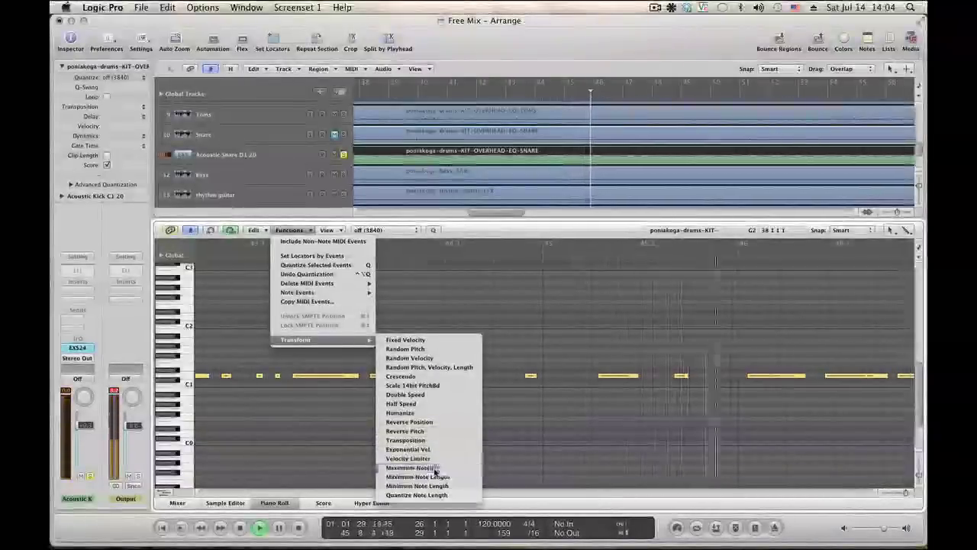
left_click(433, 468)
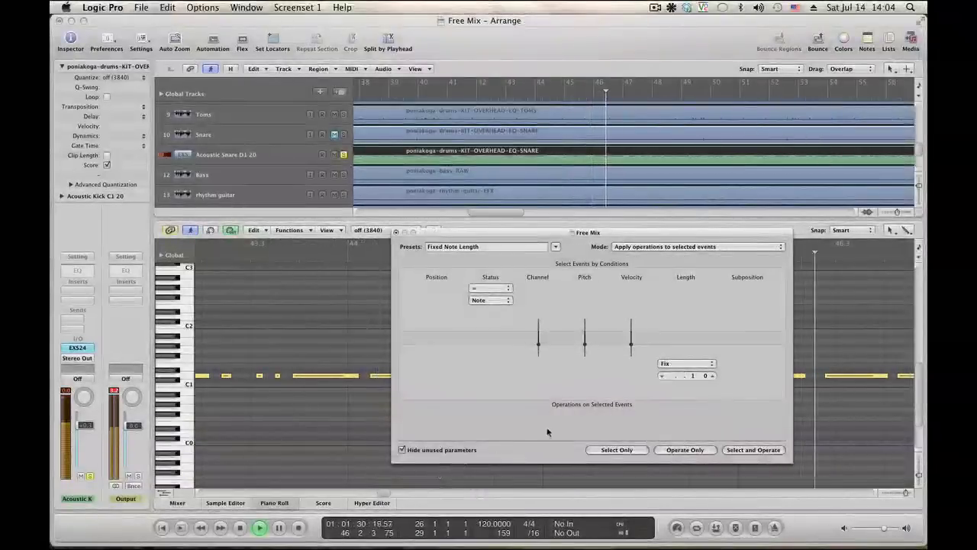
left_click(758, 450)
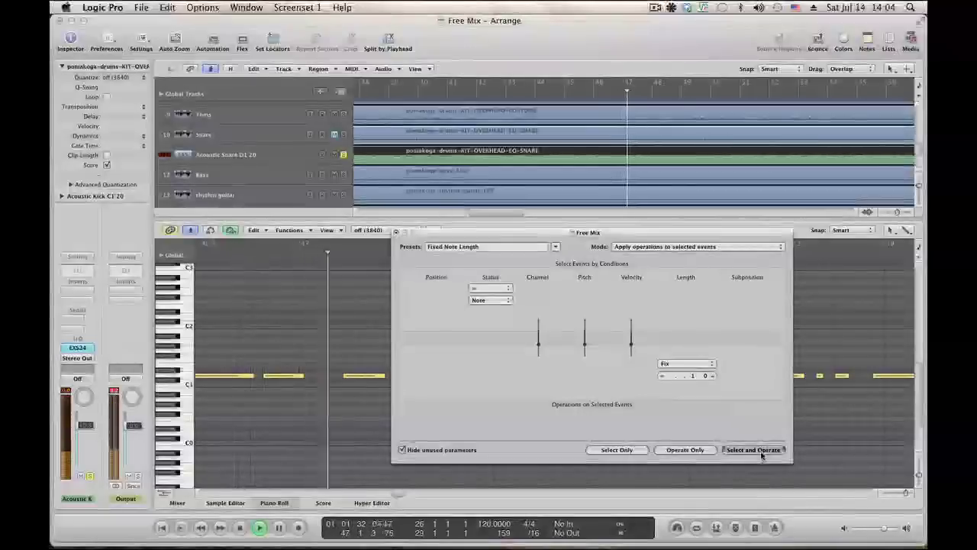
left_click(396, 232)
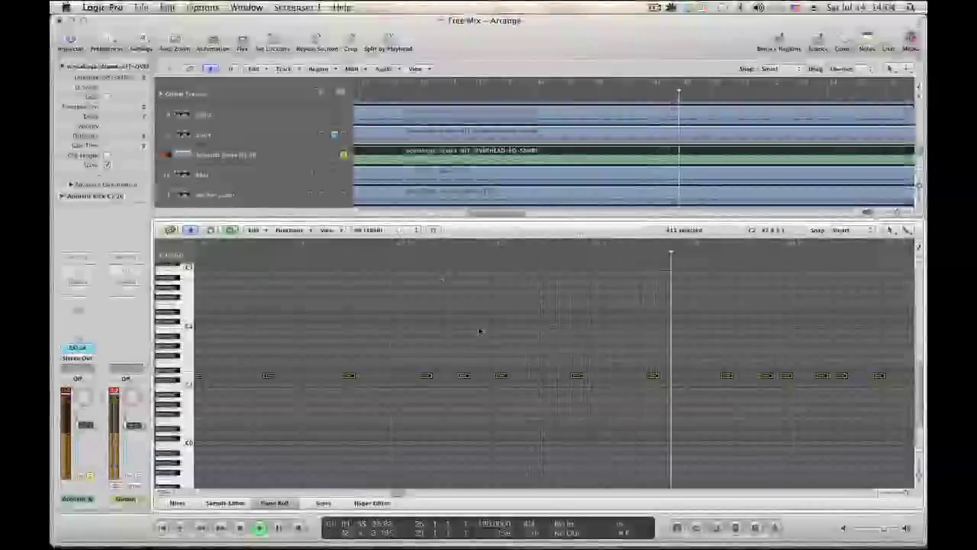
left_click(493, 337)
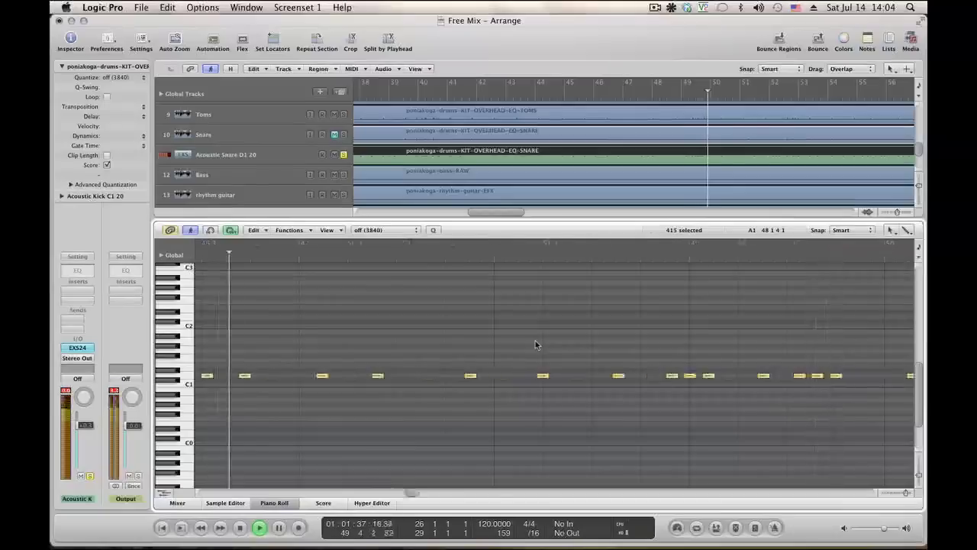
key("space")
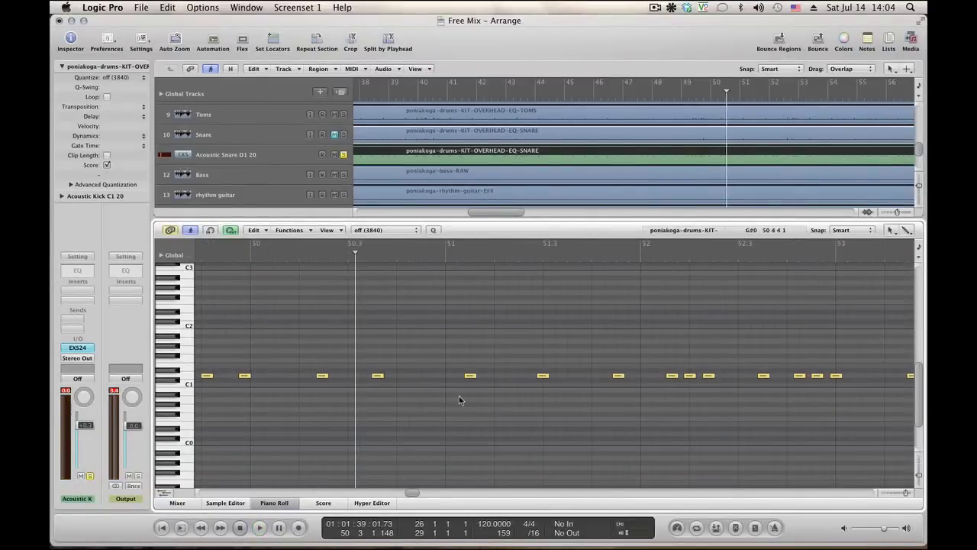
Close the Piano Roll and unmute the poniakoga16-06 track.
left_click(281, 503)
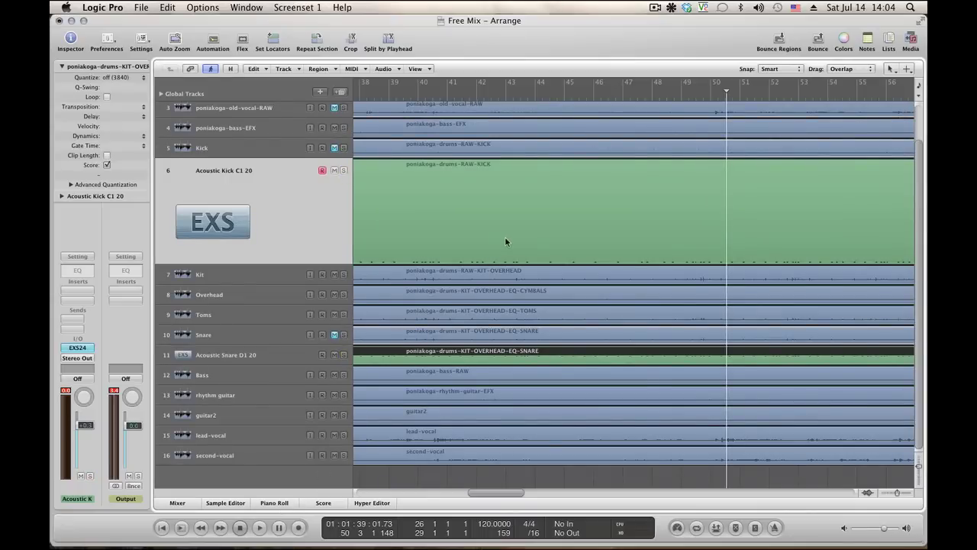
scroll(505, 242, "up", 2)
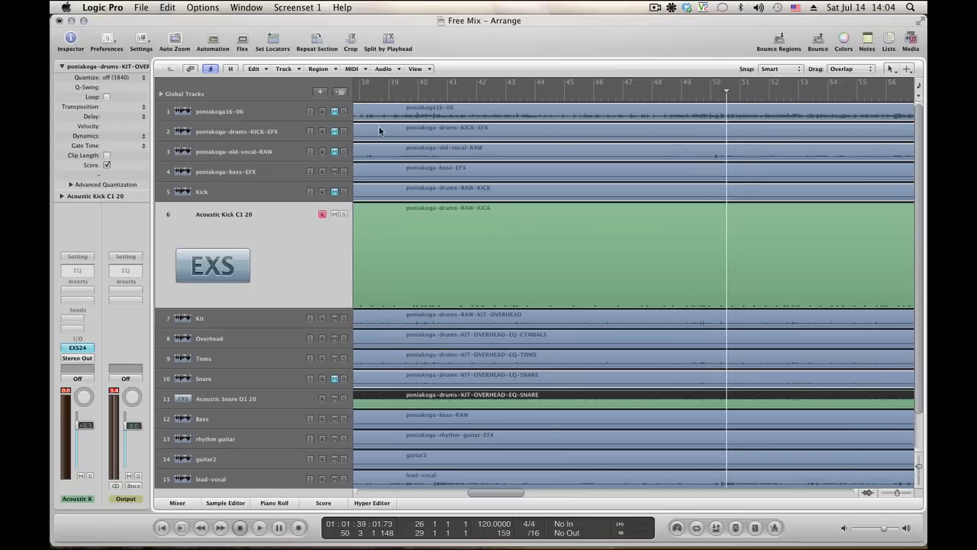
left_click(336, 112)
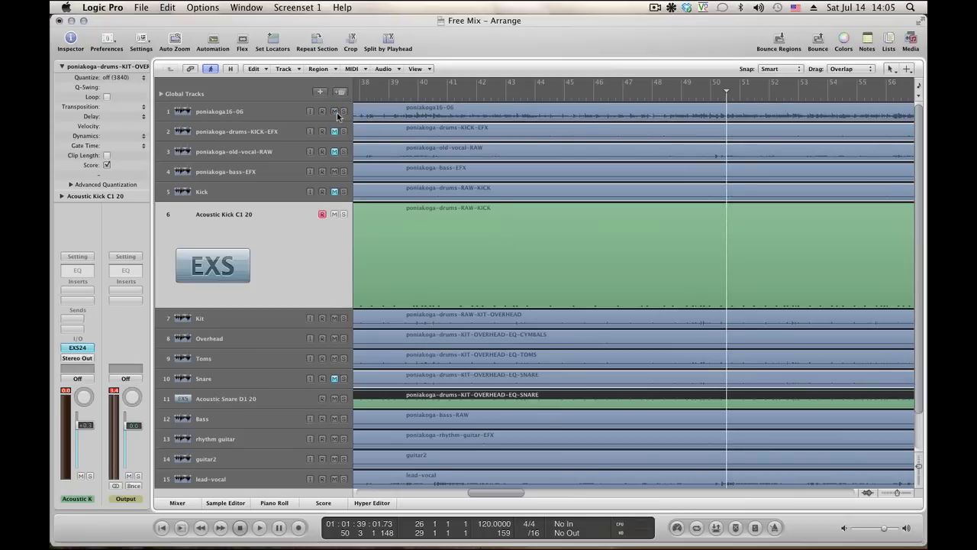
Solo the poniakoga16-06 track and play it from just before bar 3.
key("Return")
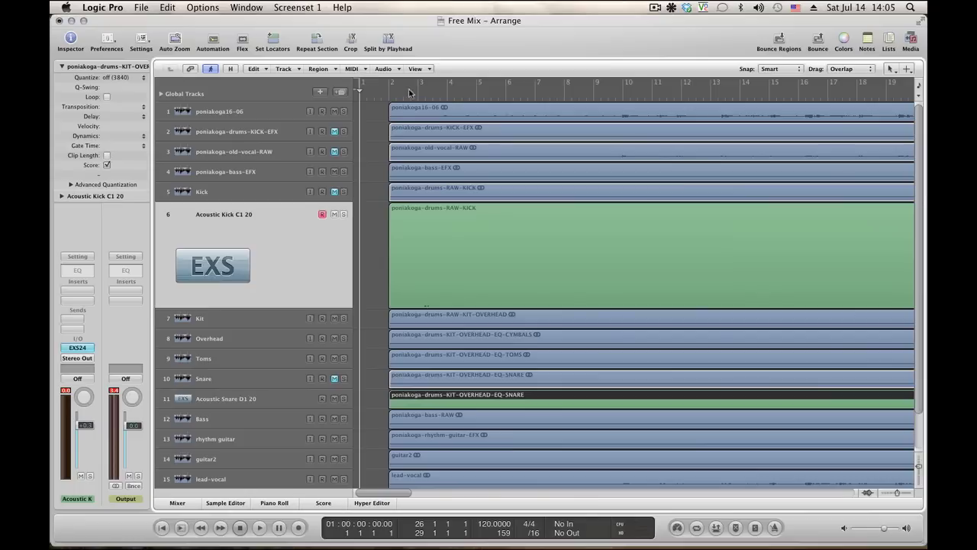
left_click(387, 99)
left_click(214, 114)
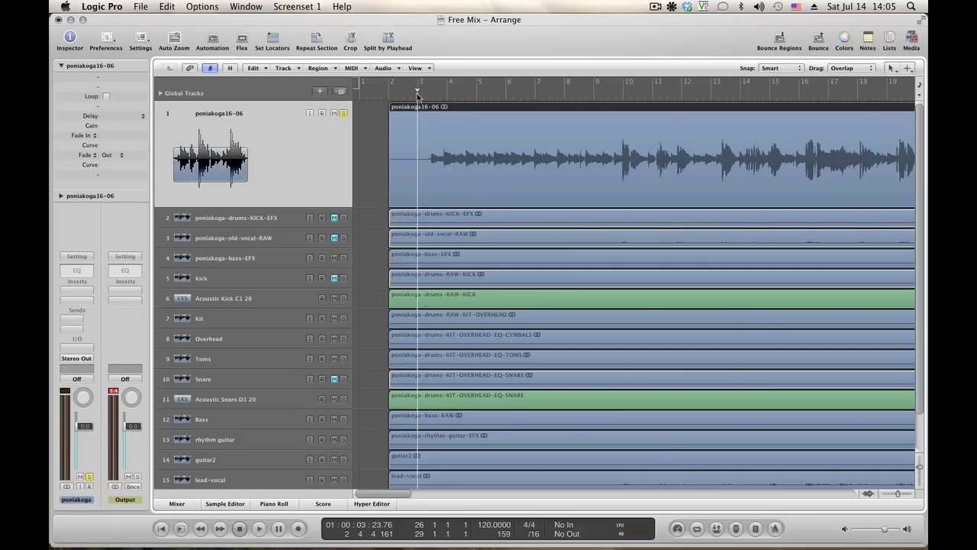
key("space")
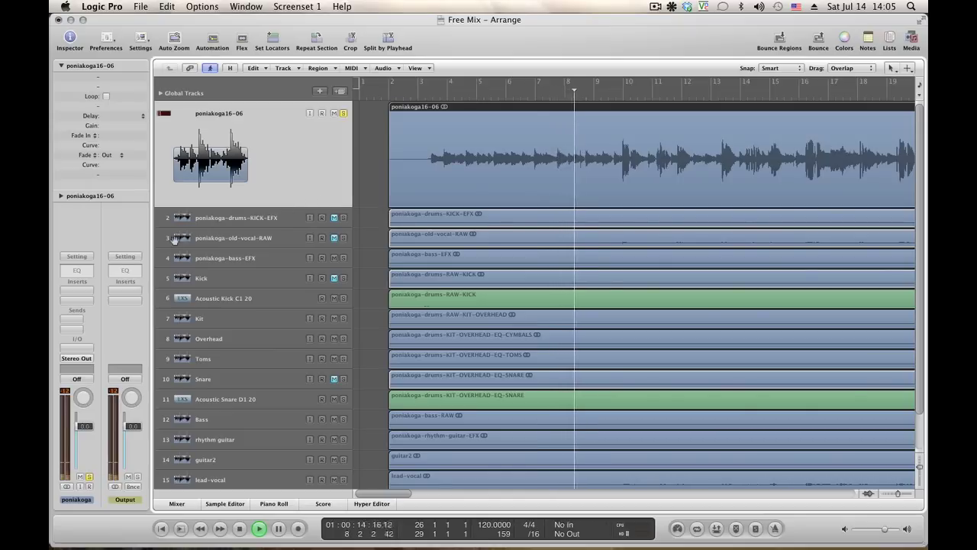
Insert a MultiMeter on the Output channel, watch the playing track's spectrum and levels, and close the meter window.
left_click(130, 298)
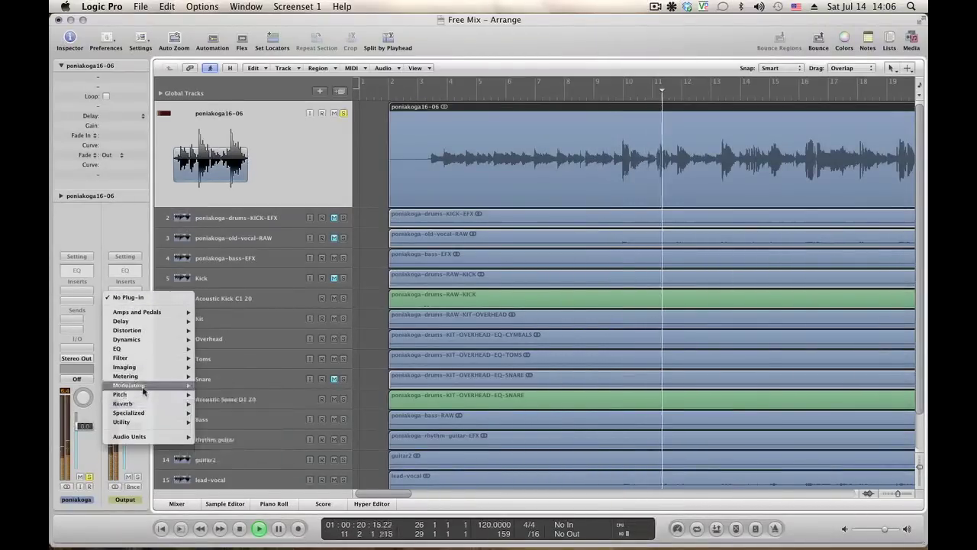
mouse_move(147, 377)
mouse_move(264, 403)
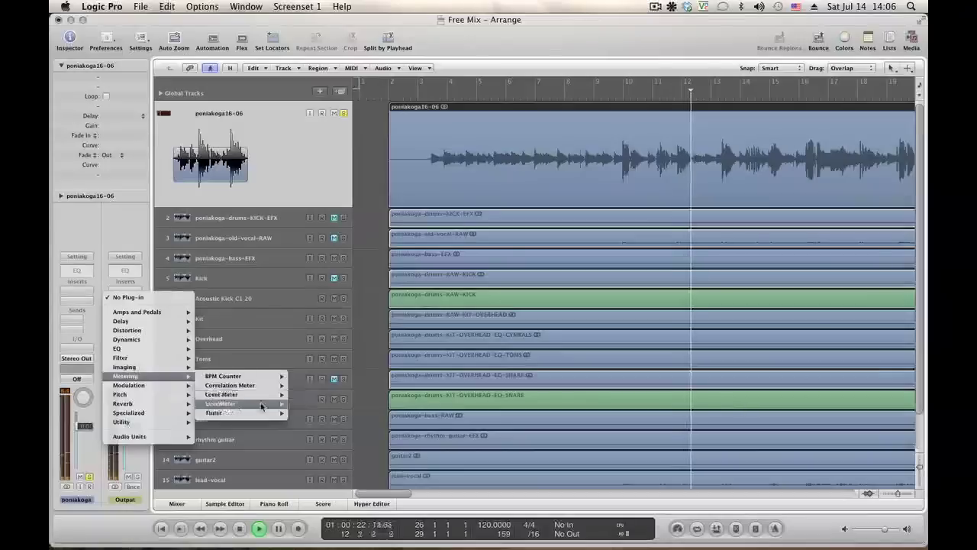
left_click(310, 406)
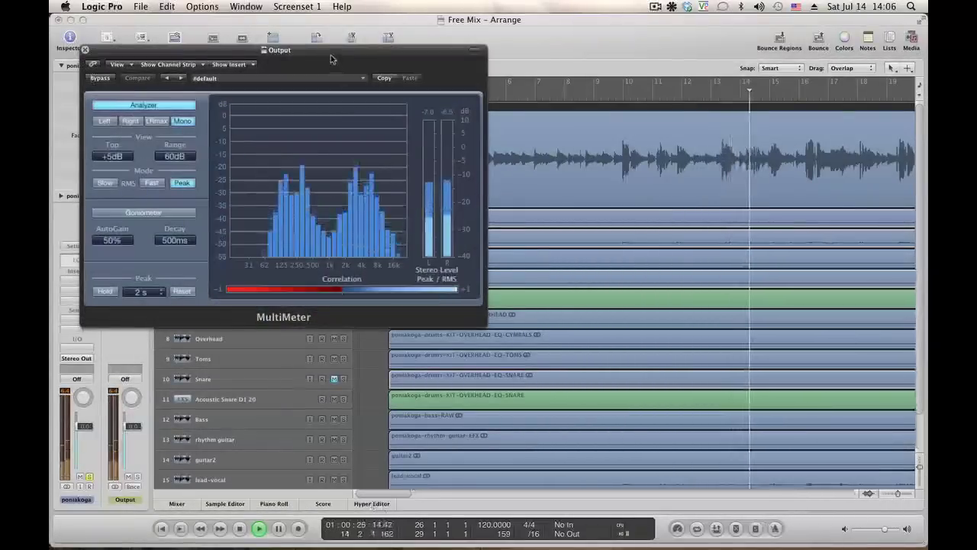
left_click_drag(331, 54, 235, 227)
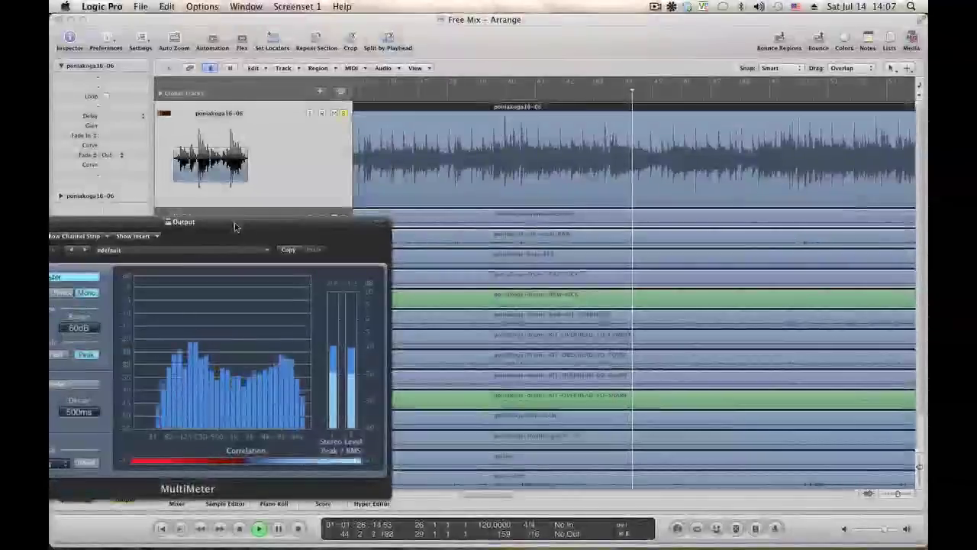
left_click_drag(235, 227, 309, 213)
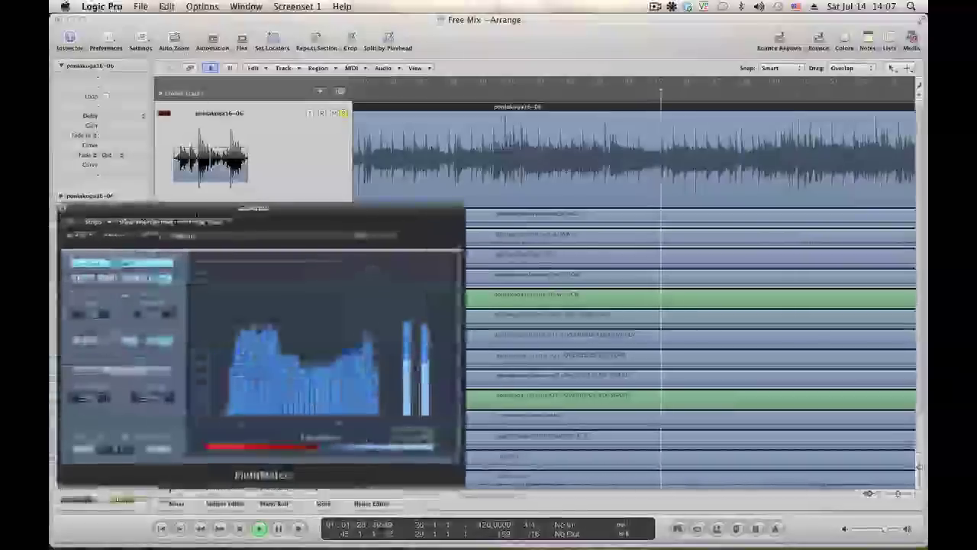
left_click(63, 208)
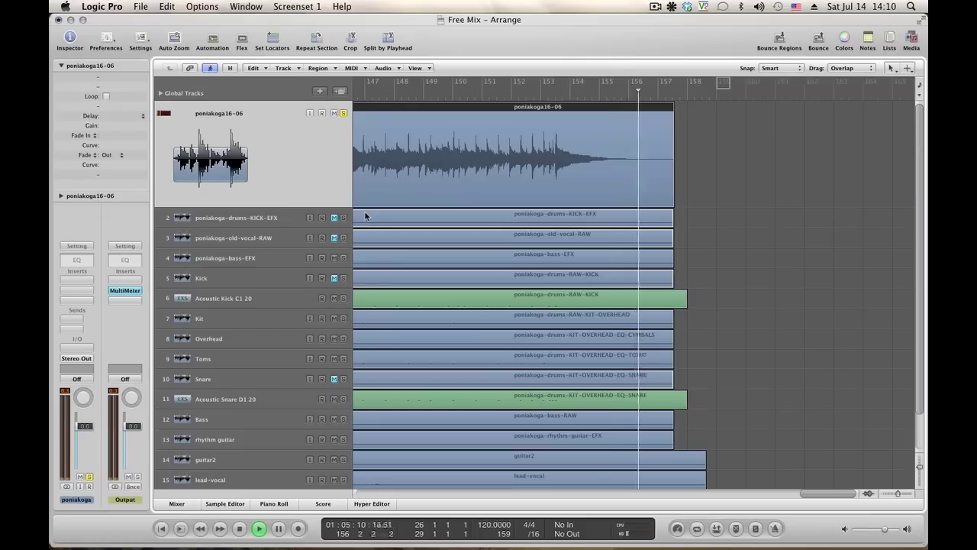
Stop playback, return the playhead to the song start and unsolo the poniakoga16-06 track.
key("space")
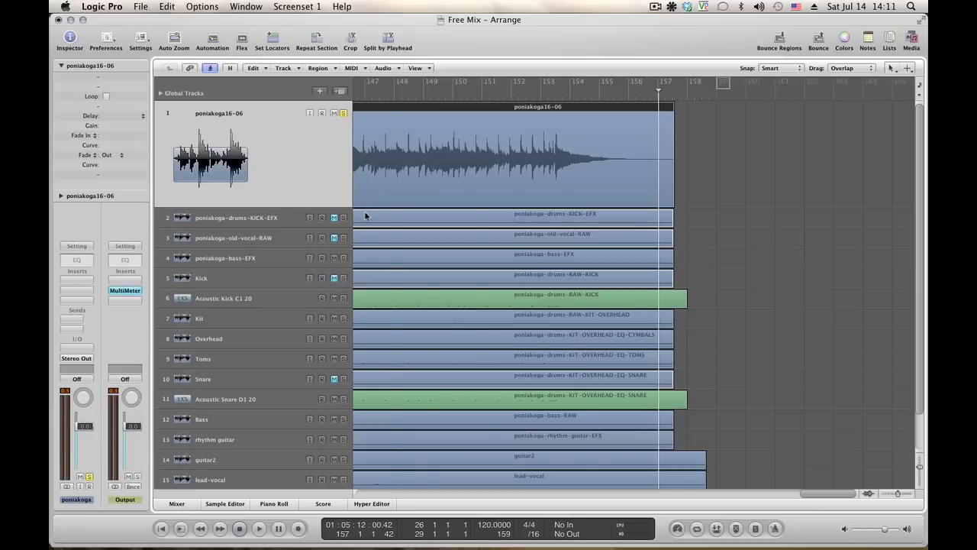
key("Return")
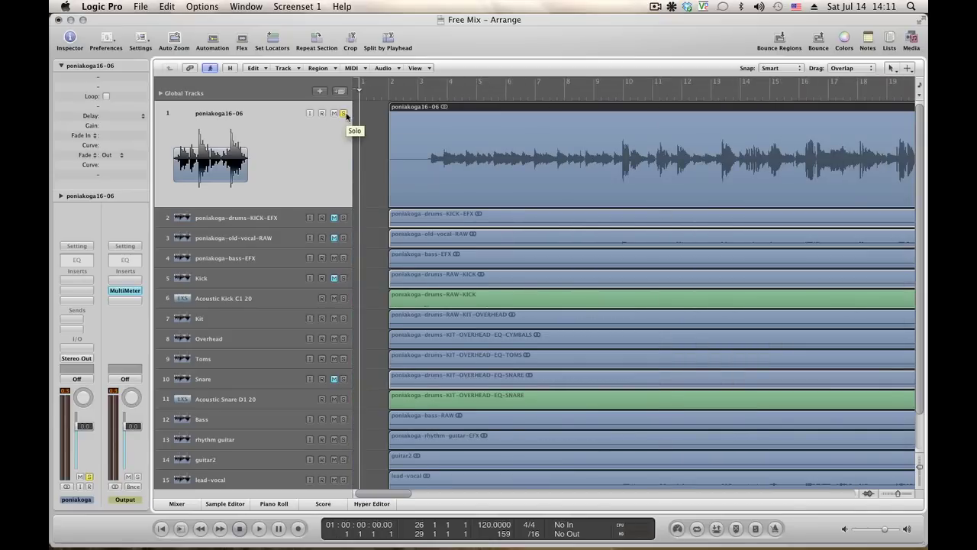
left_click(344, 113)
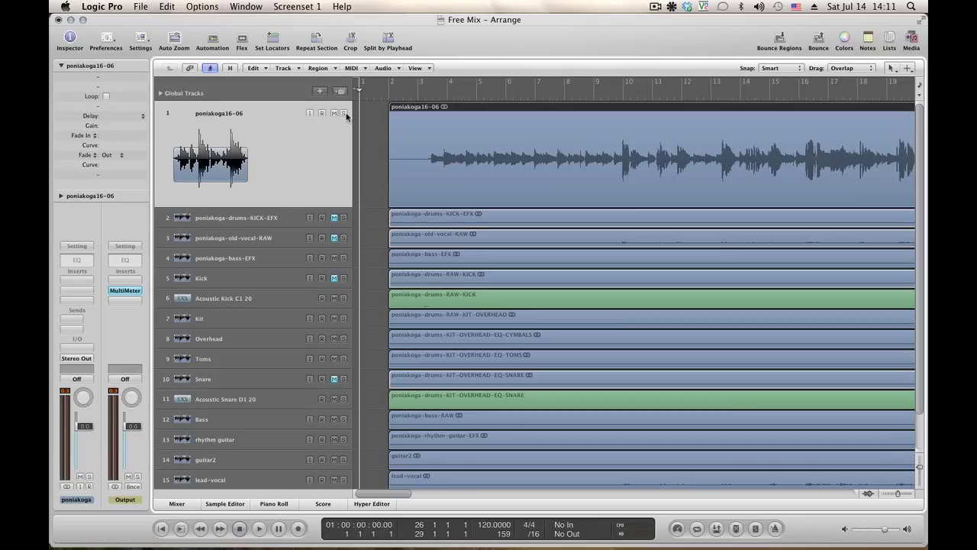